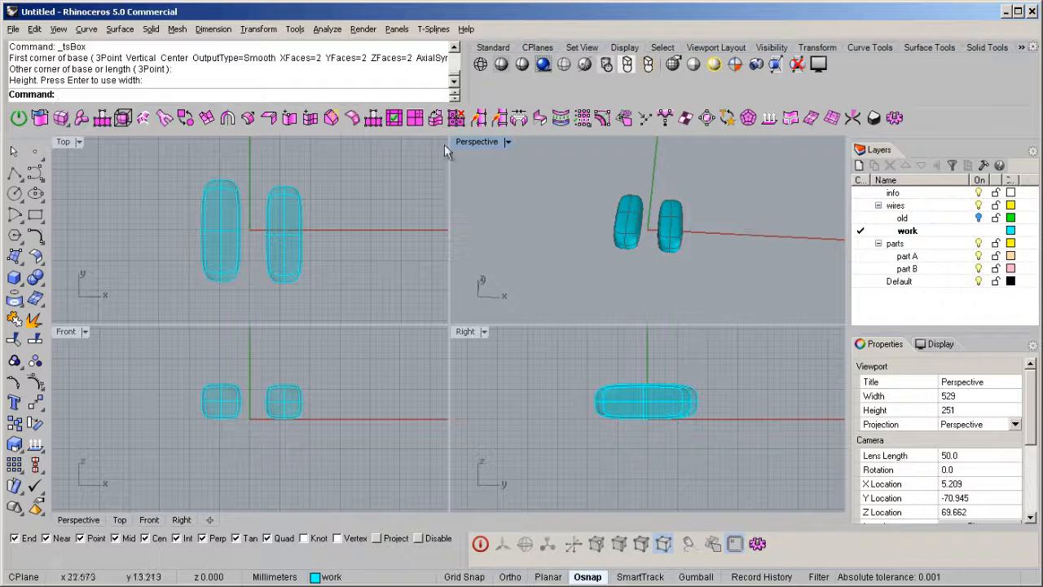
Step: Maximize the Perspective viewport and switch both rounded T-spline boxes from smooth to box mode
{"action": "double_click", "coordinate": [471, 143]}
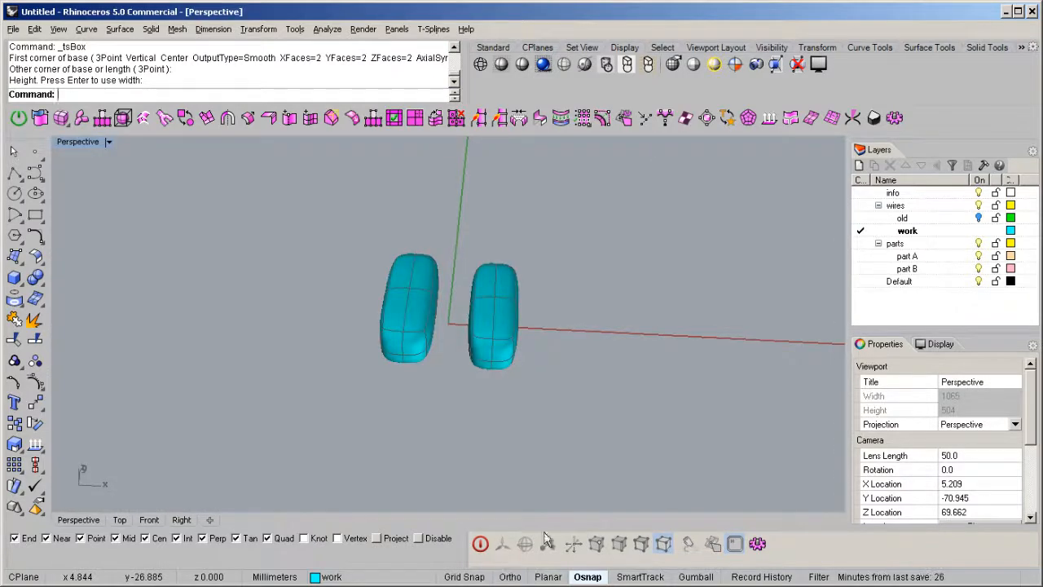
{"action": "right_click_drag", "start_coordinate": [549, 354], "coordinate": [489, 326]}
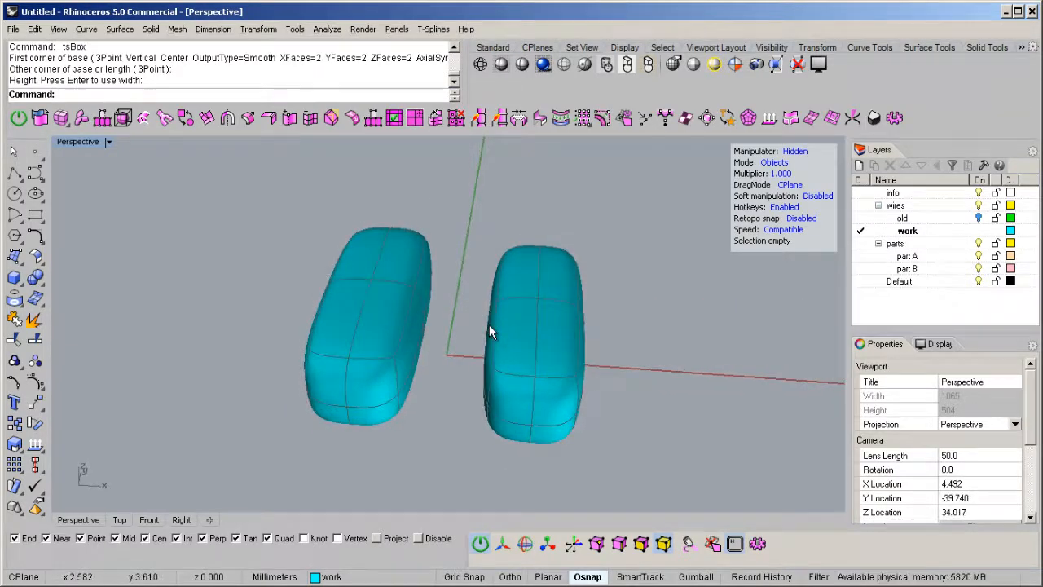
{"action": "key", "text": "Tab"}
Step: Delete the four faces on the inner side of the left box, facing the other box
{"action": "right_click_drag", "start_coordinate": [389, 340], "coordinate": [430, 307]}
{"action": "key", "text": "3"}
{"action": "left_click", "coordinate": [433, 281]}
{"action": "left_click", "coordinate": [399, 318], "text": "shift"}
{"action": "left_click", "coordinate": [391, 348], "text": "shift"}
{"action": "left_click", "coordinate": [444, 306], "text": "shift"}
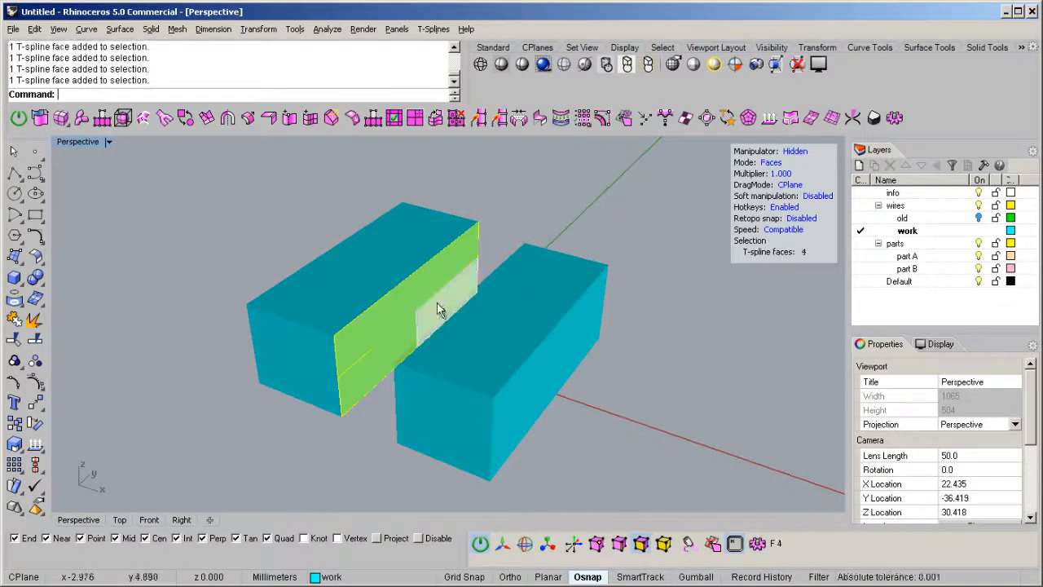
{"action": "key", "text": "Delete"}
Step: Delete the four faces on the inner side of the right box, facing the opened left box
{"action": "right_click_drag", "start_coordinate": [410, 321], "coordinate": [546, 346]}
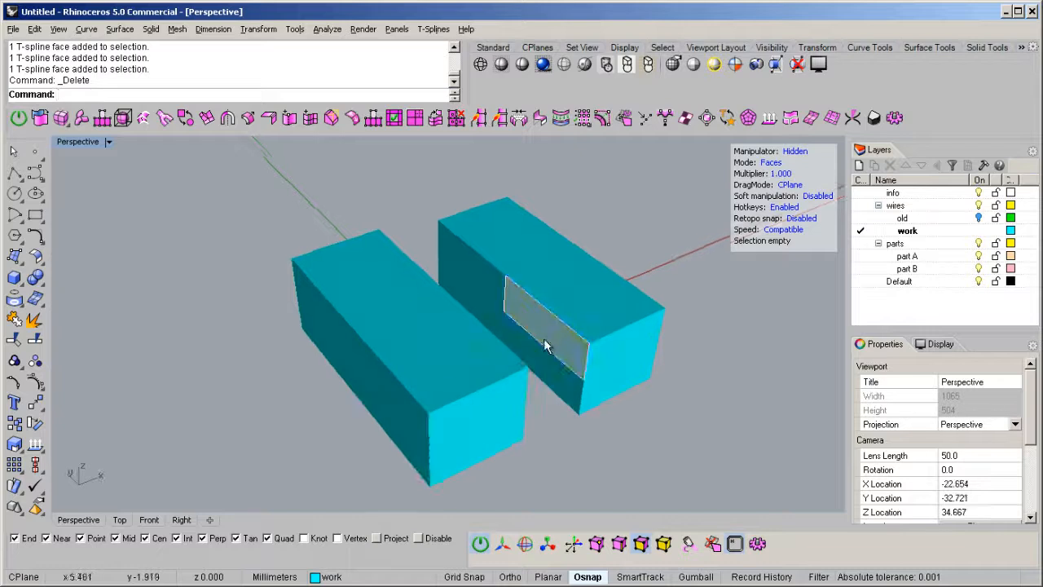
{"action": "left_click", "coordinate": [544, 341]}
{"action": "left_click", "coordinate": [475, 277], "text": "shift"}
{"action": "right_click_drag", "start_coordinate": [522, 303], "coordinate": [522, 332]}
{"action": "scroll", "coordinate": [523, 333], "scroll_direction": "up", "scroll_amount": 4}
{"action": "left_click", "coordinate": [522, 333], "text": "shift"}
{"action": "left_click", "coordinate": [469, 333], "text": "shift"}
{"action": "key", "text": "Delete"}
Step: Switch to vertex selection and set the Perspective viewport's display mode to Ghosted
{"action": "right_click_drag", "start_coordinate": [605, 414], "coordinate": [427, 394]}
{"action": "key", "text": "1"}
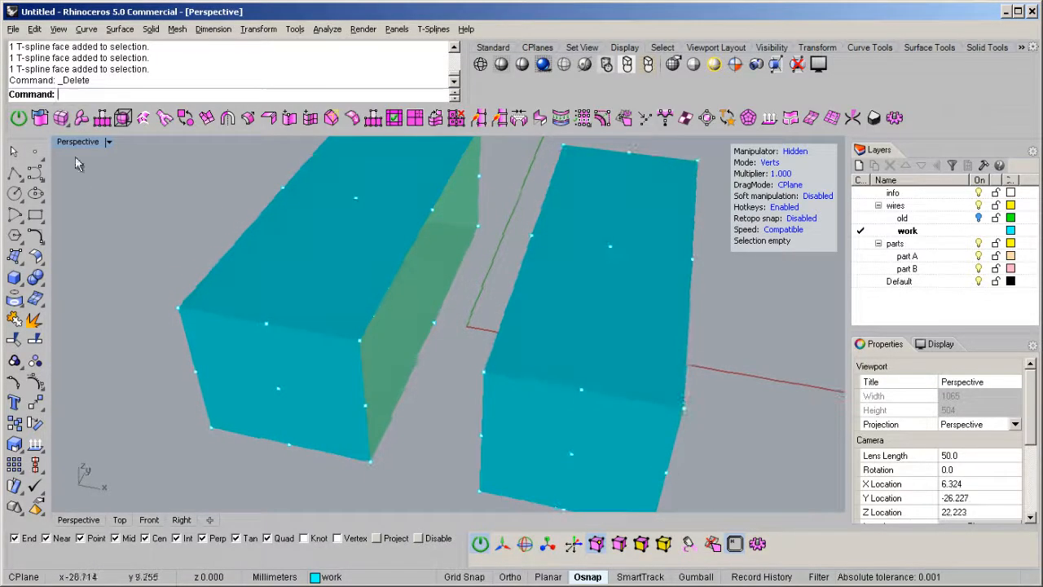
{"action": "left_click", "coordinate": [73, 143]}
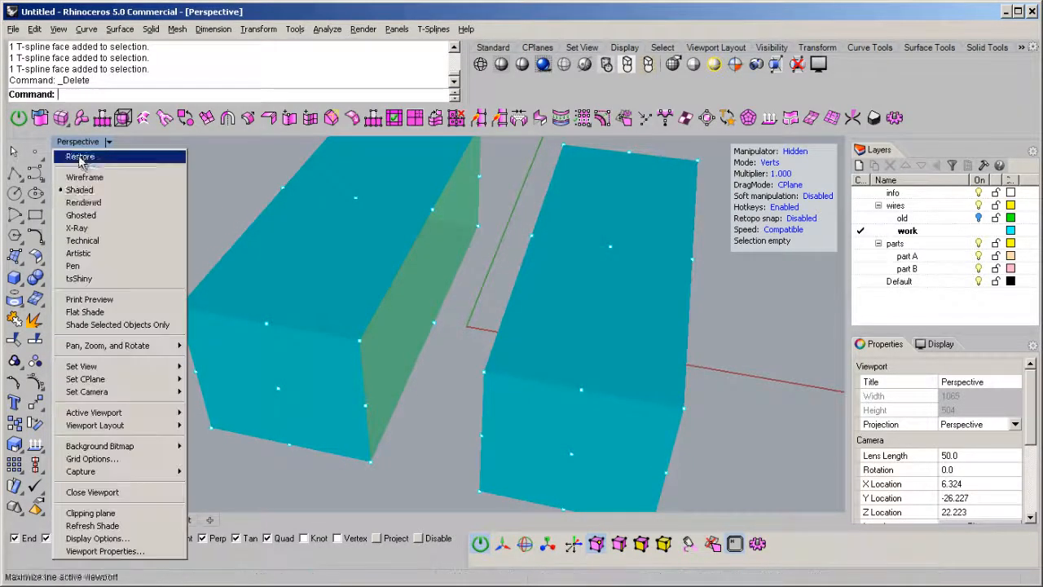
{"action": "left_click", "coordinate": [97, 216]}
{"action": "right_click_drag", "start_coordinate": [446, 392], "coordinate": [476, 383]}
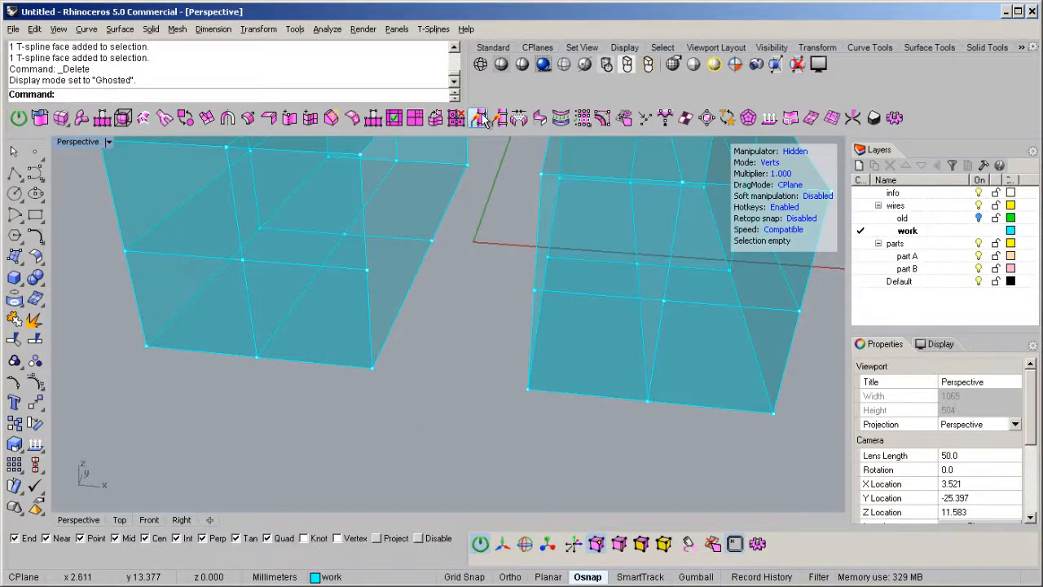
{"action": "right_click_drag", "start_coordinate": [413, 369], "coordinate": [441, 221]}
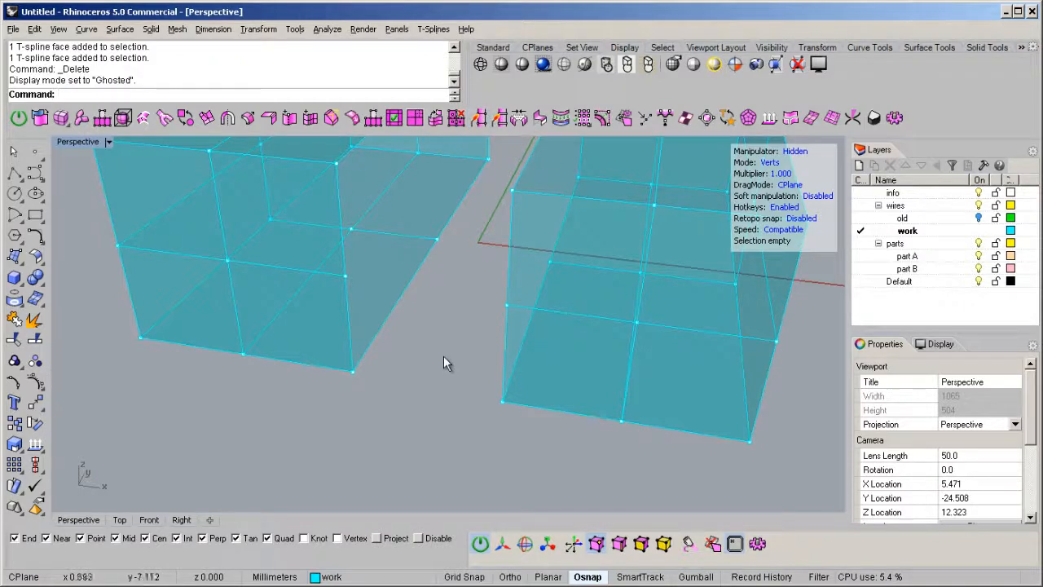
{"action": "right_click_drag", "start_coordinate": [337, 379], "coordinate": [331, 420]}
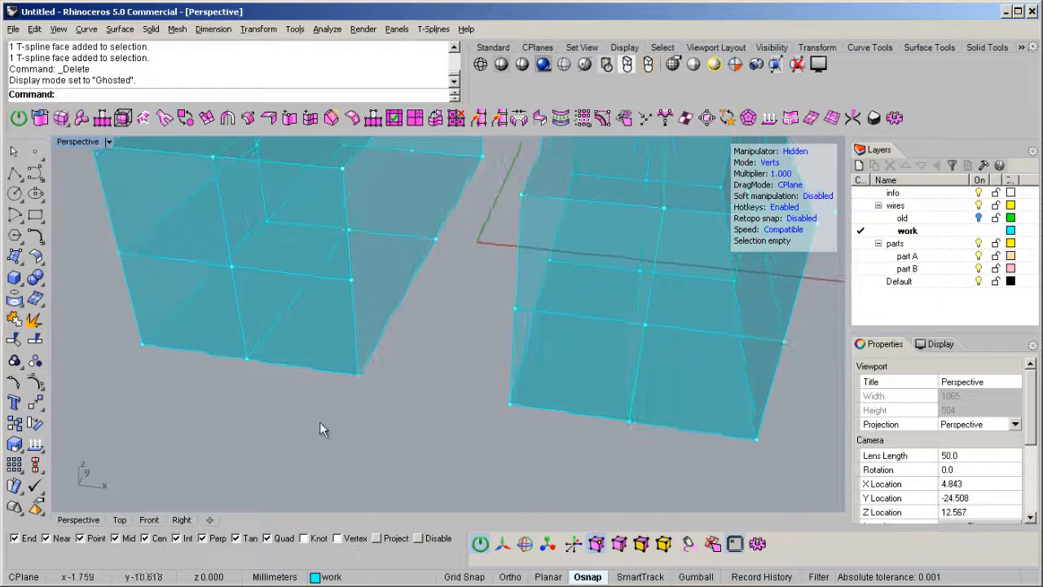
Step: Try welding the left box's lower front inner vertex onto the right box's matching vertex, and undo it
{"action": "left_click", "coordinate": [358, 372]}
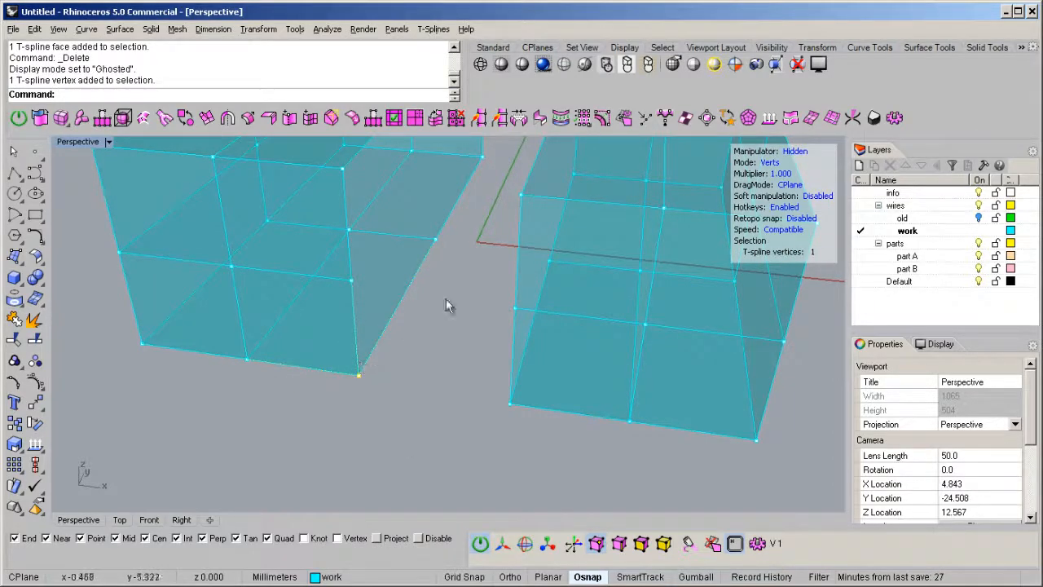
{"action": "left_click", "coordinate": [480, 119]}
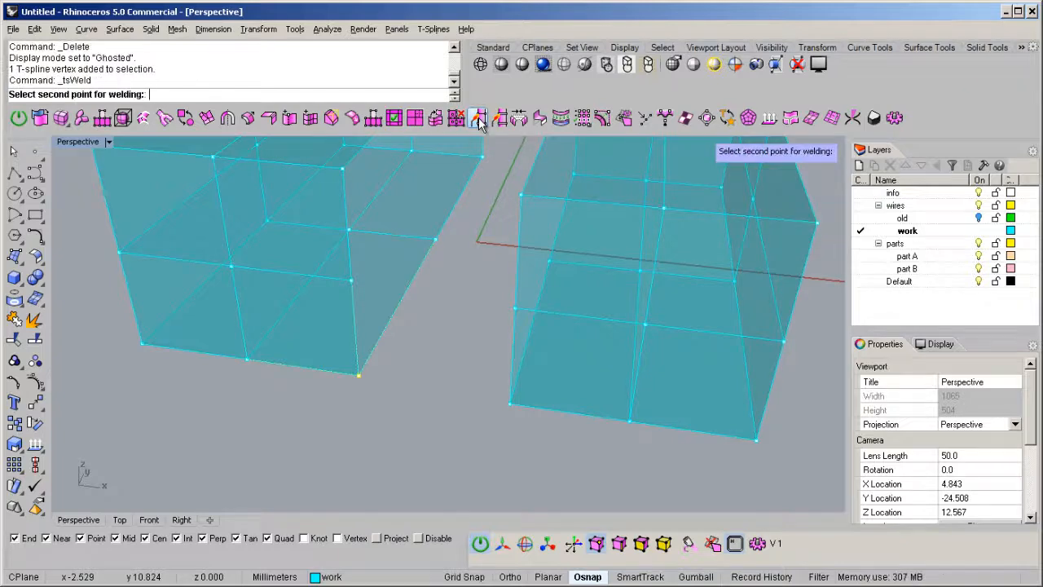
{"action": "left_click", "coordinate": [510, 406]}
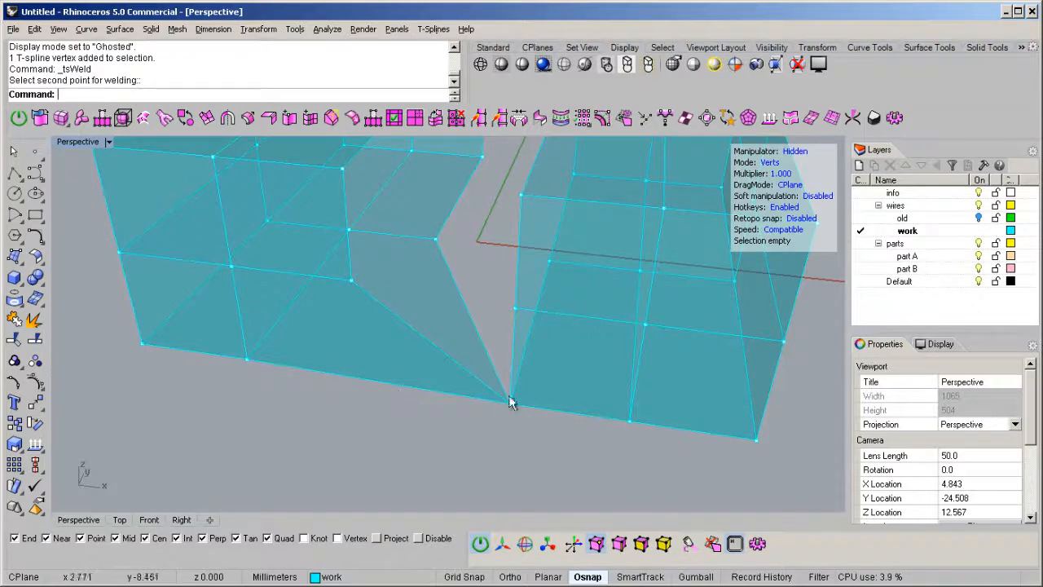
{"action": "key", "text": "ctrl+z"}
Step: Try welding the right box's lower front inner vertex onto the left box's matching vertex, undo it and clear the selection
{"action": "right_click_drag", "start_coordinate": [528, 424], "coordinate": [508, 416]}
{"action": "left_click_drag", "start_coordinate": [492, 405], "coordinate": [582, 447]}
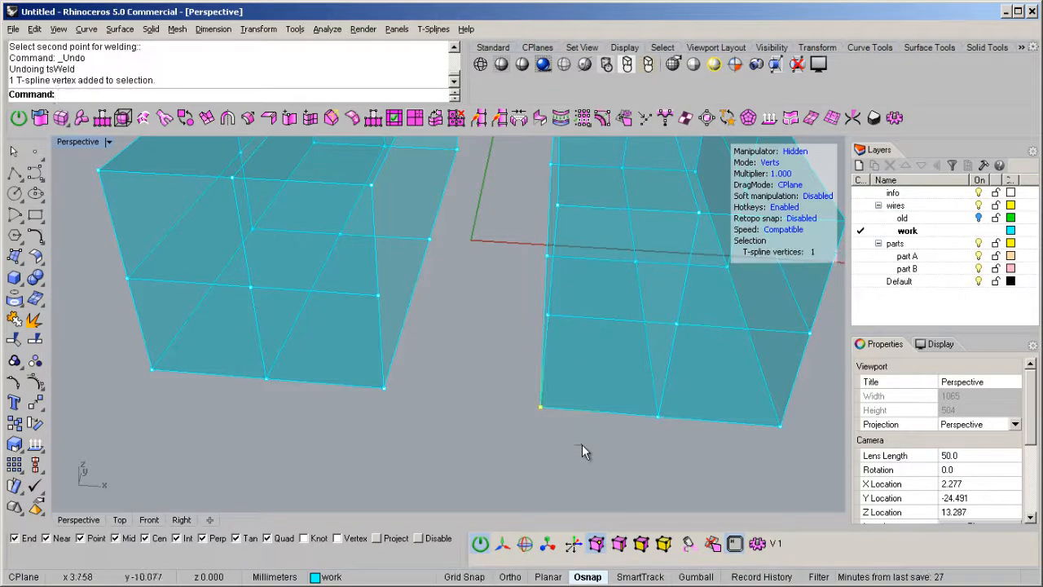
{"action": "left_click", "coordinate": [479, 118]}
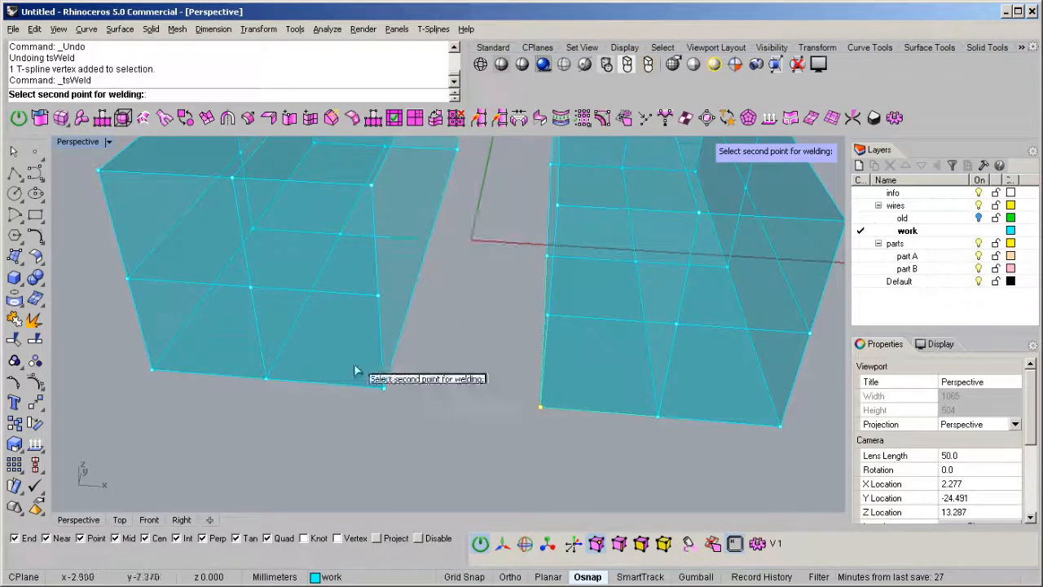
{"action": "left_click_drag", "start_coordinate": [357, 362], "coordinate": [424, 434]}
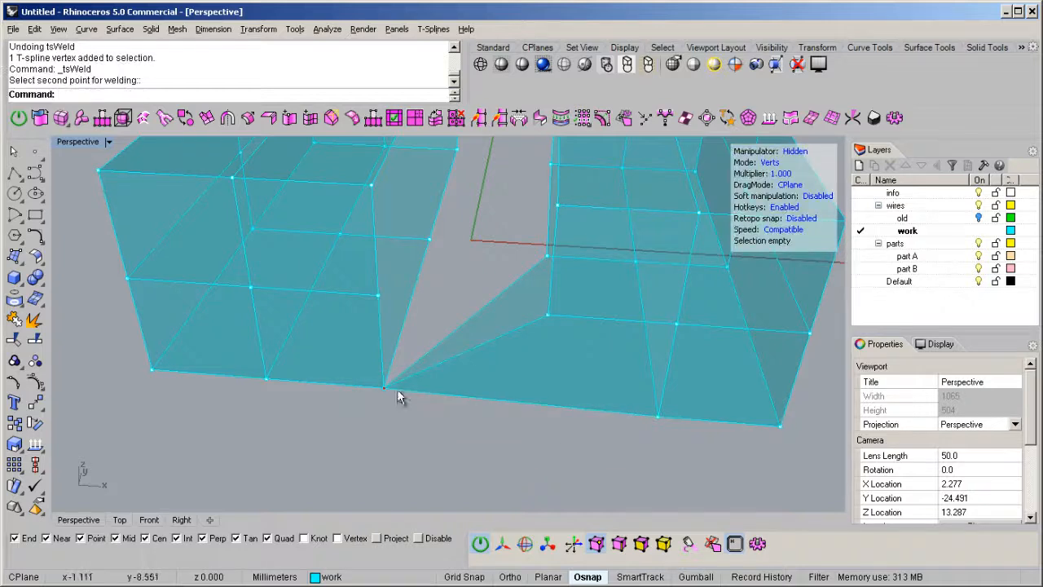
{"action": "scroll", "coordinate": [464, 343], "scroll_direction": "down", "scroll_amount": 3}
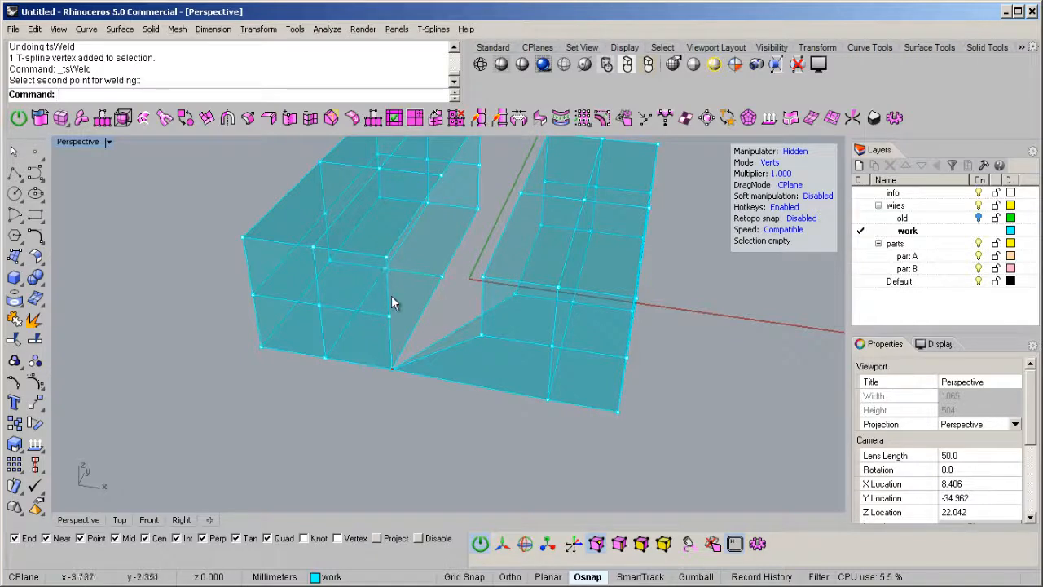
{"action": "right_click_drag", "start_coordinate": [350, 319], "coordinate": [423, 332]}
{"action": "key", "text": "ctrl+z"}
{"action": "right_click_drag", "start_coordinate": [415, 397], "coordinate": [421, 392]}
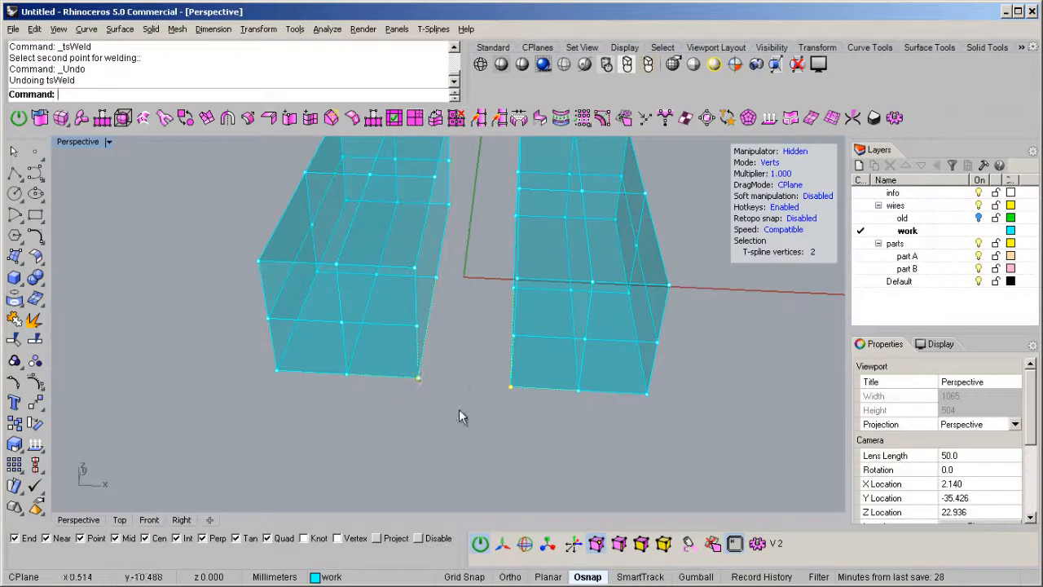
{"action": "key", "text": "Escape"}
Step: Weld the lower and middle front inner vertex pairs of the two boxes at their midpoints
{"action": "scroll", "coordinate": [459, 412], "scroll_direction": "up", "scroll_amount": 4}
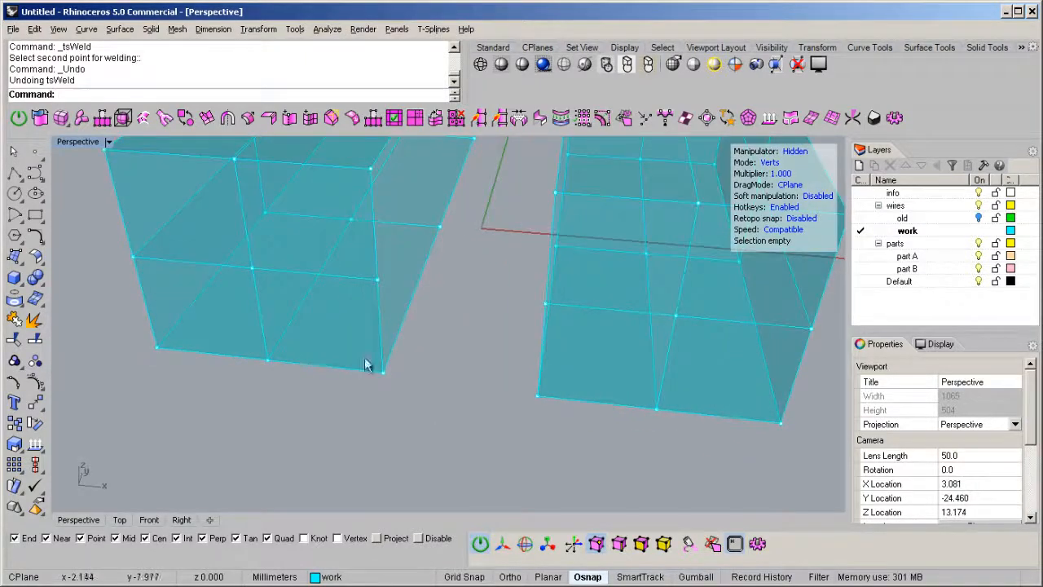
{"action": "left_click_drag", "start_coordinate": [481, 412], "coordinate": [572, 436]}
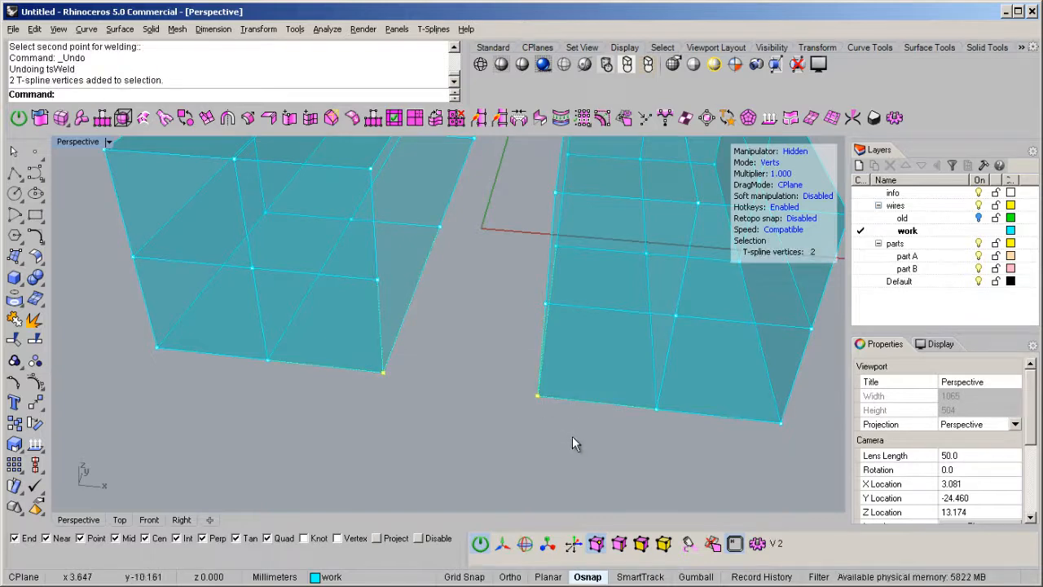
{"action": "left_click", "coordinate": [480, 119]}
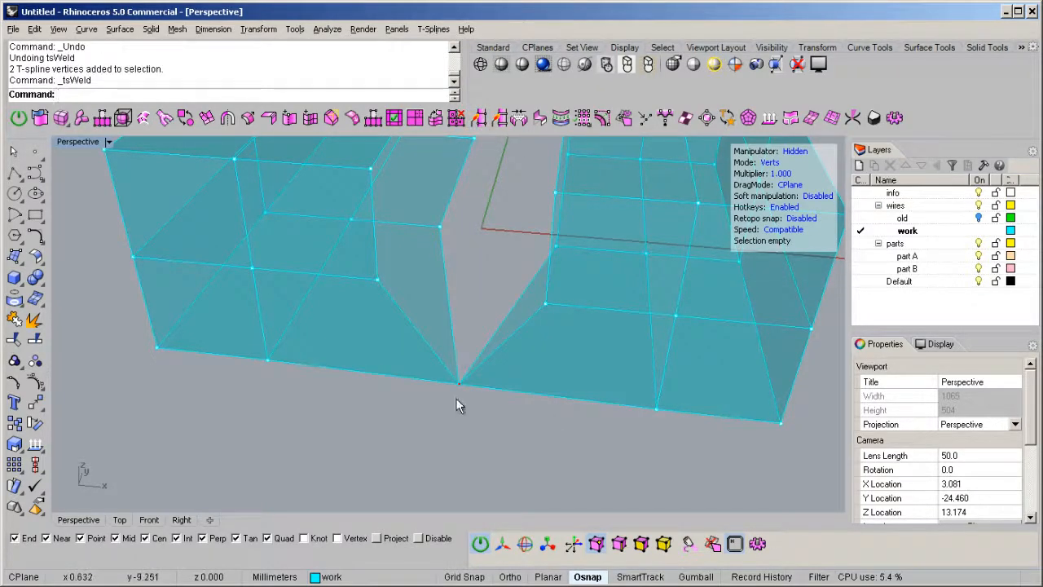
{"action": "left_click_drag", "start_coordinate": [389, 289], "coordinate": [560, 343]}
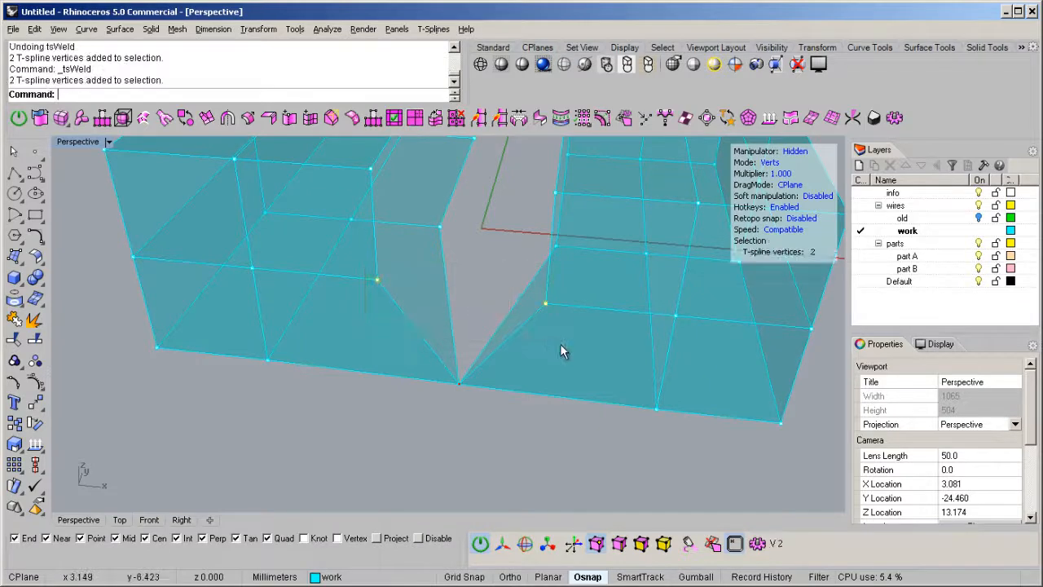
{"action": "right_click_drag", "start_coordinate": [560, 343], "coordinate": [490, 352]}
{"action": "right_click_drag", "start_coordinate": [304, 246], "coordinate": [448, 350]}
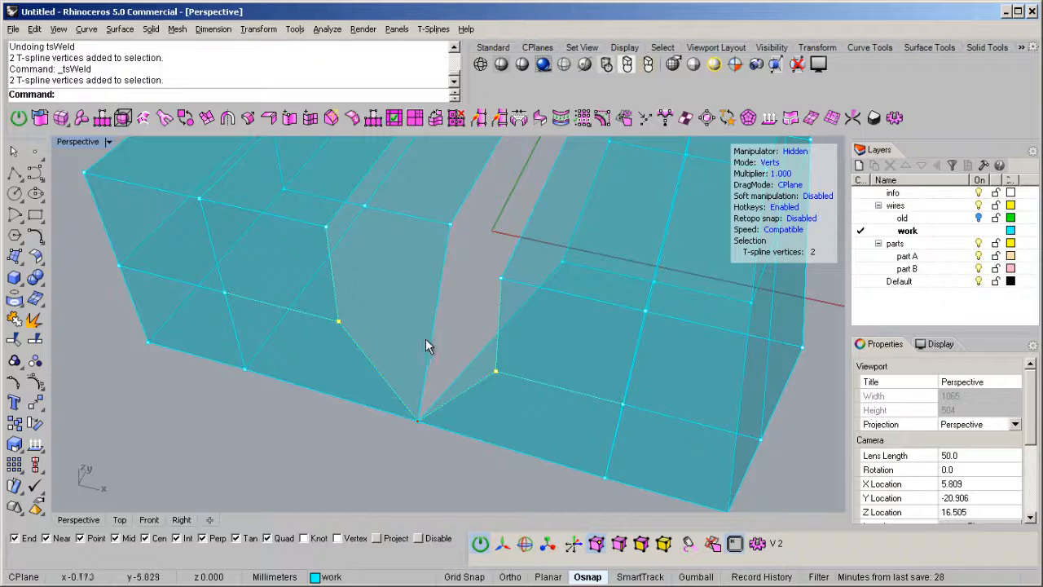
{"action": "right_click_drag", "start_coordinate": [441, 376], "coordinate": [475, 350]}
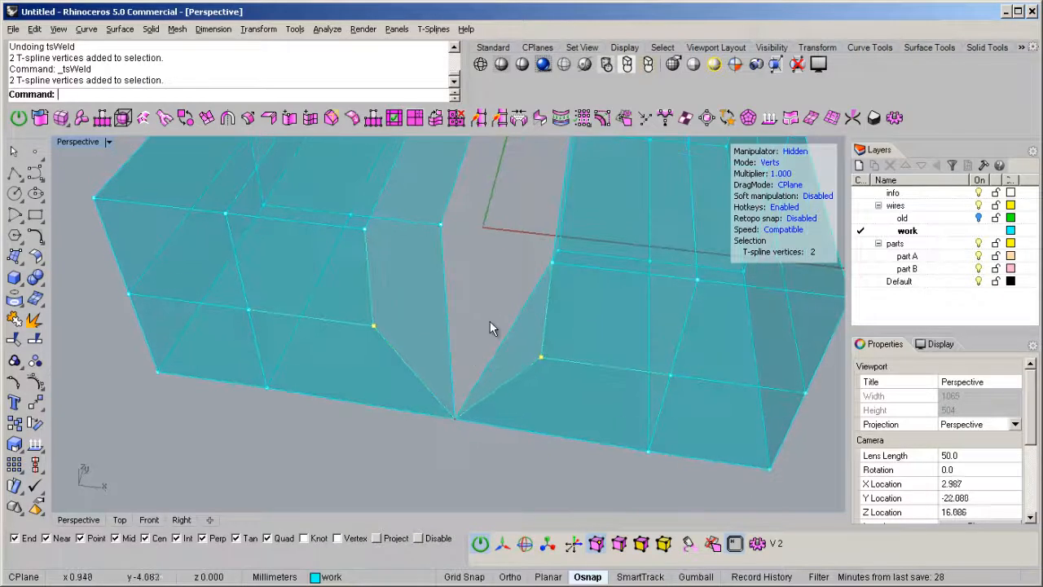
{"action": "right_click", "coordinate": [490, 322]}
Step: Weld the upper front inner vertices of the two boxes together
{"action": "scroll", "coordinate": [485, 295], "scroll_direction": "down", "scroll_amount": 4}
{"action": "right_click_drag", "start_coordinate": [481, 273], "coordinate": [437, 306]}
{"action": "left_click", "coordinate": [555, 327]}
{"action": "right_click_drag", "start_coordinate": [572, 336], "coordinate": [467, 354]}
{"action": "right_click", "coordinate": [511, 307]}
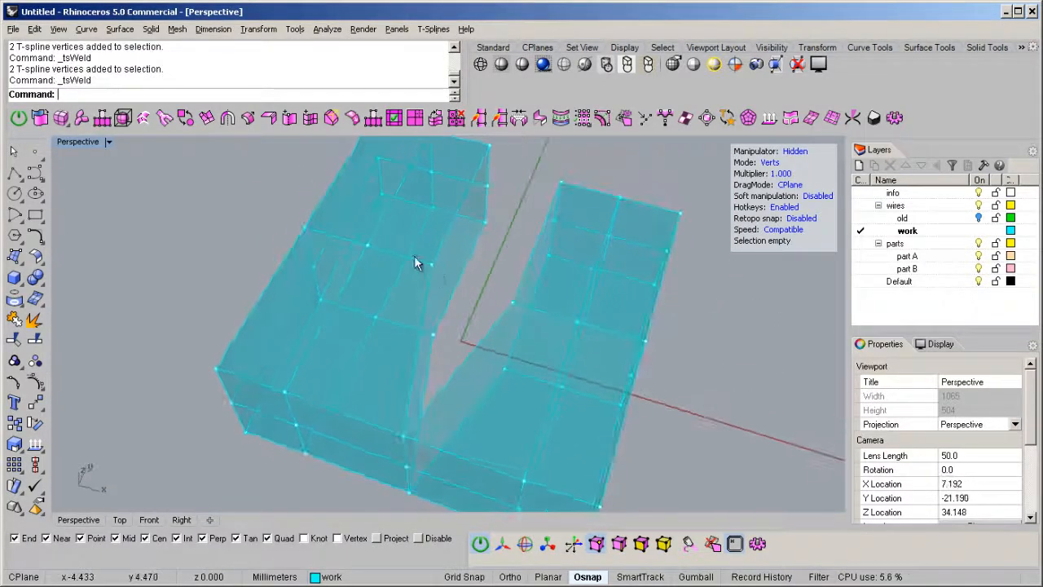
Step: Weld the remaining matching inner vertex pairs along the top, back and underside to close the gap between the boxes
{"action": "right_click_drag", "start_coordinate": [524, 321], "coordinate": [477, 293]}
{"action": "left_click_drag", "start_coordinate": [382, 223], "coordinate": [510, 282]}
{"action": "right_click_drag", "start_coordinate": [428, 253], "coordinate": [444, 442]}
{"action": "right_click", "coordinate": [457, 359]}
{"action": "right_click_drag", "start_coordinate": [458, 353], "coordinate": [364, 314]}
{"action": "left_click_drag", "start_coordinate": [497, 336], "coordinate": [524, 352]}
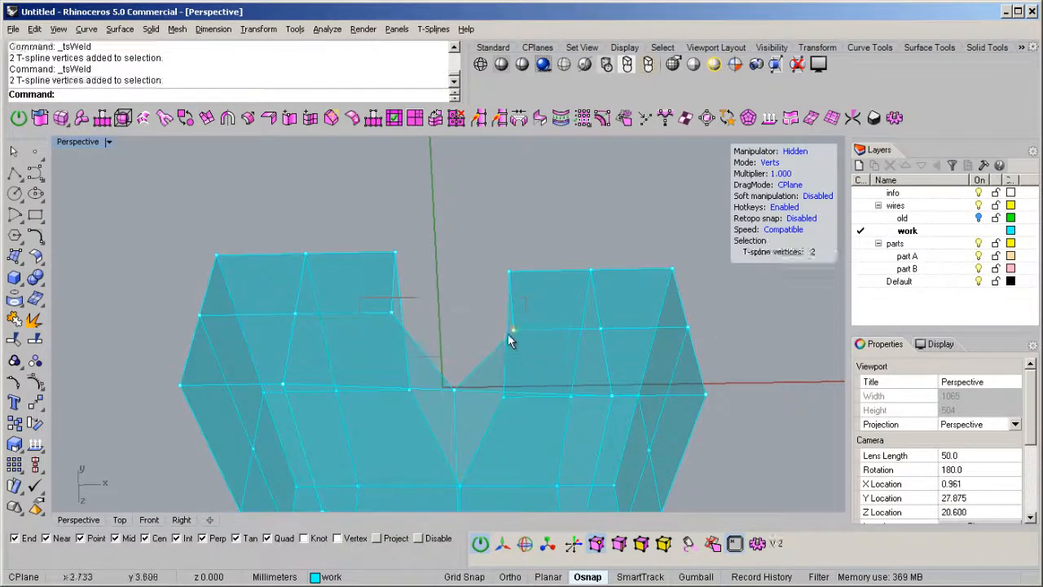
{"action": "right_click", "coordinate": [510, 339]}
{"action": "right_click_drag", "start_coordinate": [526, 288], "coordinate": [438, 374]}
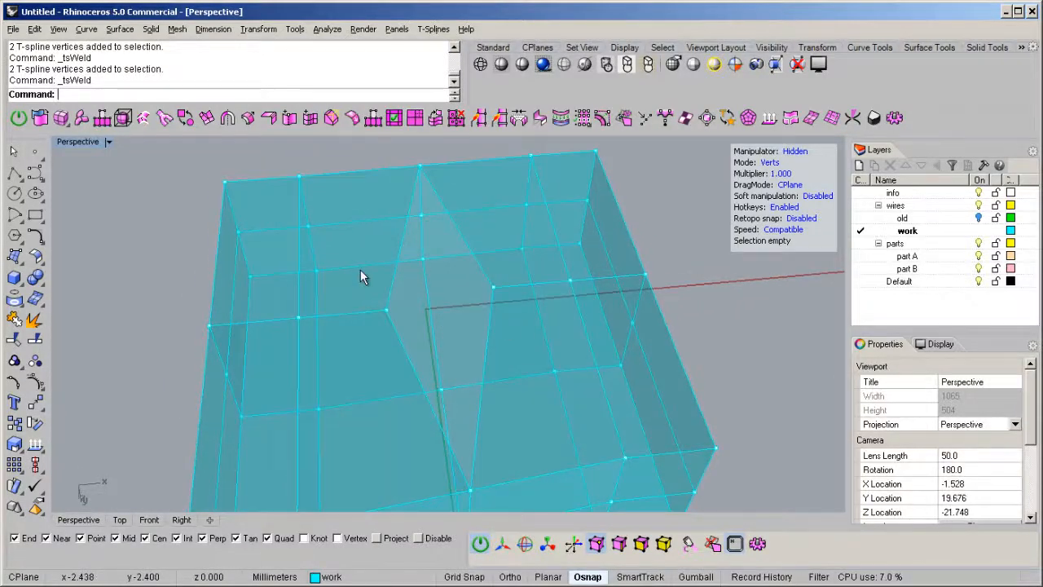
{"action": "scroll", "coordinate": [509, 328], "scroll_direction": "down", "scroll_amount": 6}
{"action": "right_click_drag", "start_coordinate": [510, 329], "coordinate": [598, 323]}
Step: Toggle the welded body to smooth mode, and undo the smoothing together with all the vertex welds
{"action": "left_click", "coordinate": [491, 344]}
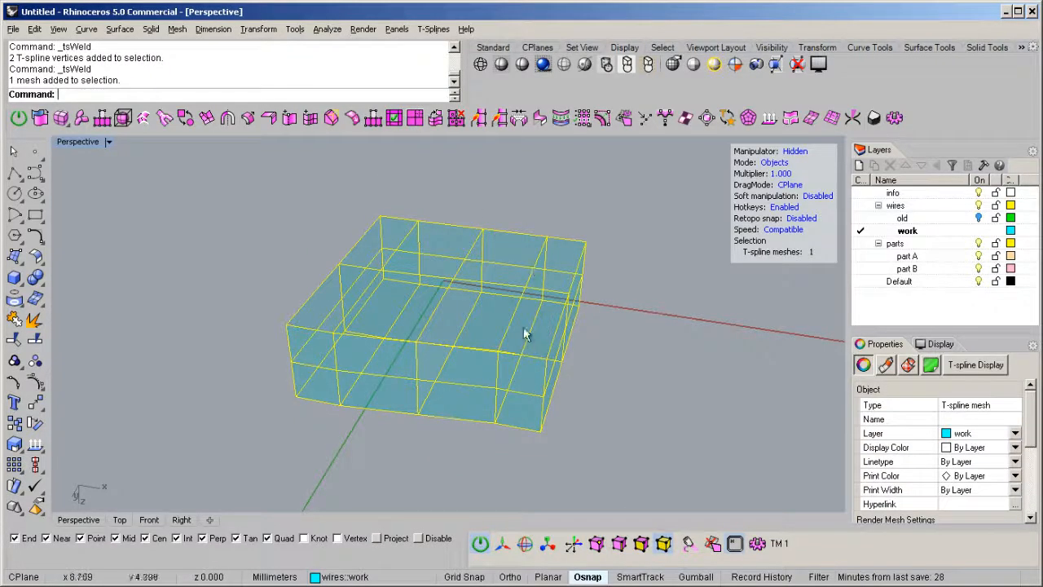
{"action": "left_click", "coordinate": [185, 119]}
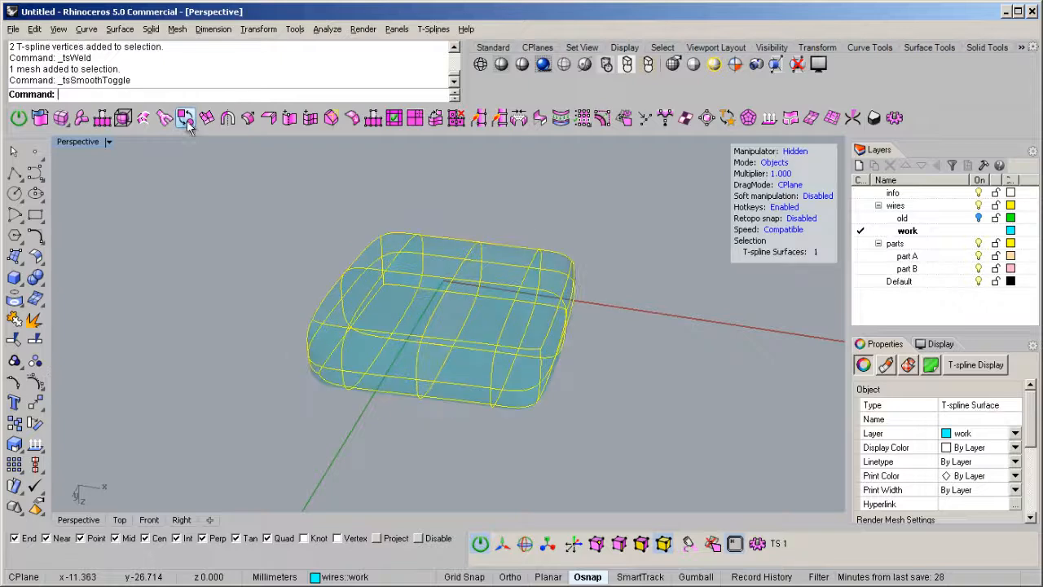
{"action": "key", "text": "ctrl+z"}
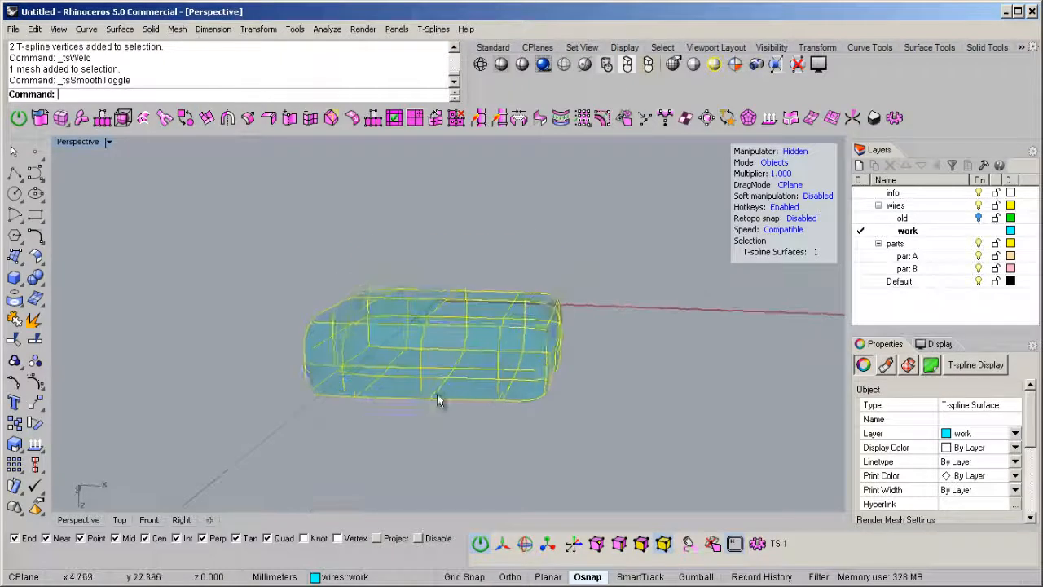
{"action": "key", "text": "ctrl+z"}
{"action": "key", "text": "ctrl+z"}
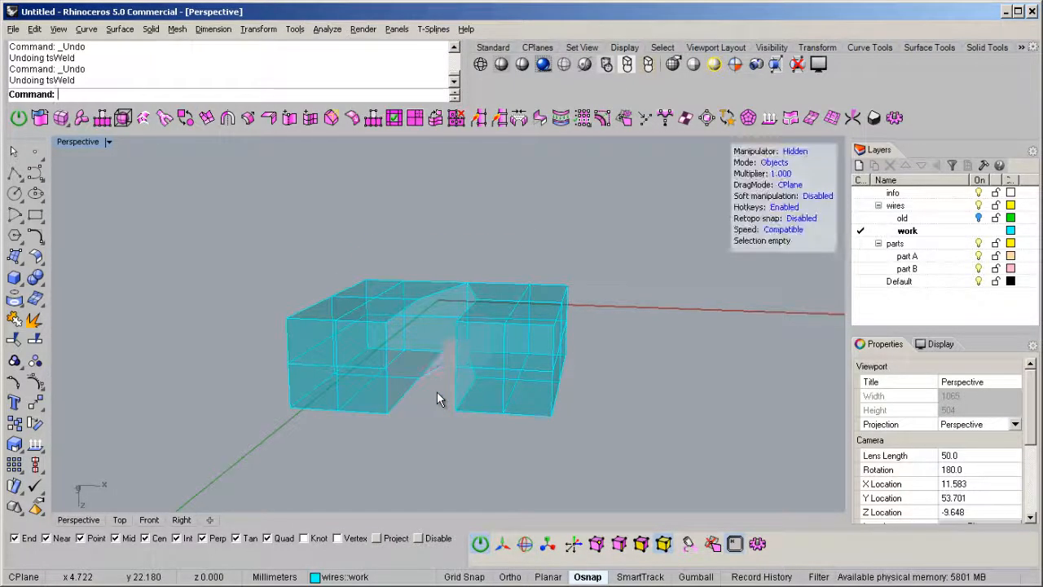
Step: Return to vertex selection and weld the upper back inner vertices of the two boxes at their midpoint
{"action": "right_click_drag", "start_coordinate": [463, 445], "coordinate": [472, 318]}
{"action": "right_click_drag", "start_coordinate": [450, 274], "coordinate": [464, 279]}
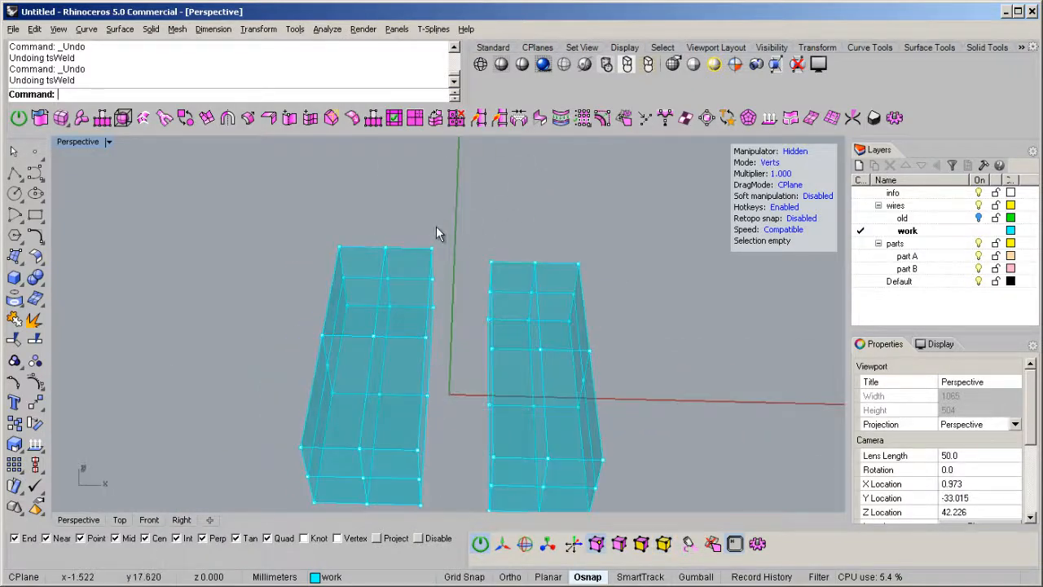
{"action": "left_click_drag", "start_coordinate": [501, 266], "coordinate": [517, 285]}
{"action": "right_click_drag", "start_coordinate": [532, 287], "coordinate": [499, 270]}
{"action": "scroll", "coordinate": [499, 270], "scroll_direction": "up", "scroll_amount": 5}
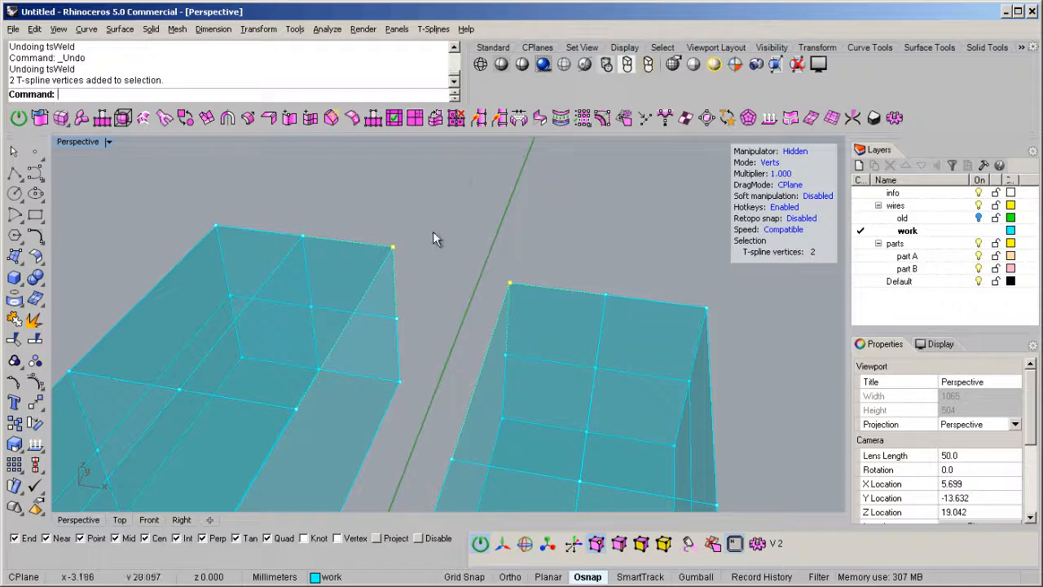
{"action": "right_click_drag", "start_coordinate": [449, 271], "coordinate": [396, 291]}
{"action": "right_click", "coordinate": [397, 289]}
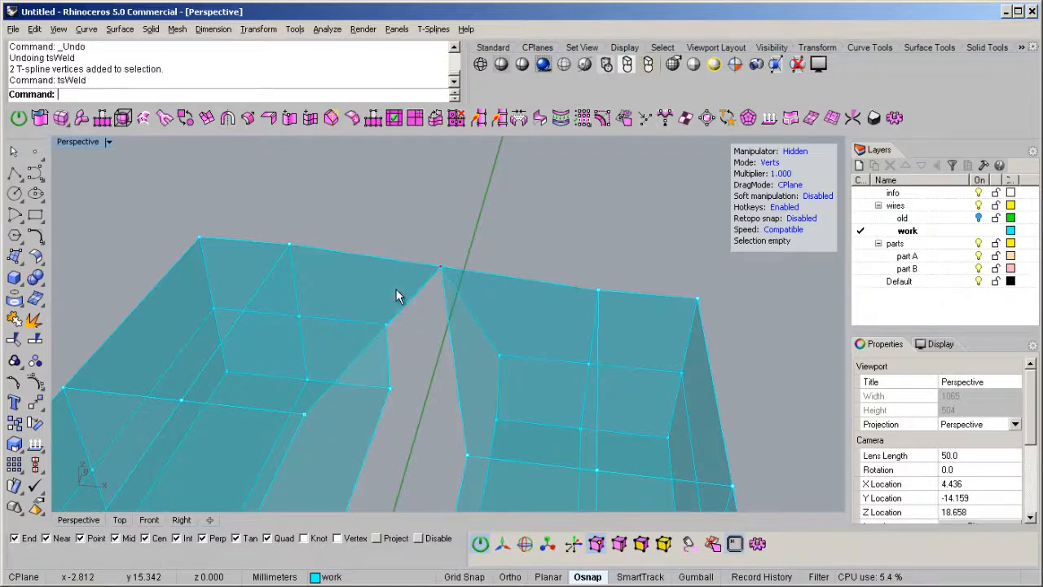
Step: Weld the middle back inner vertices of the two boxes at their midpoint
{"action": "scroll", "coordinate": [445, 268], "scroll_direction": "down", "scroll_amount": 3}
{"action": "right_click_drag", "start_coordinate": [445, 267], "coordinate": [412, 343]}
{"action": "scroll", "coordinate": [377, 296], "scroll_direction": "up", "scroll_amount": 2}
{"action": "left_click_drag", "start_coordinate": [377, 297], "coordinate": [520, 357]}
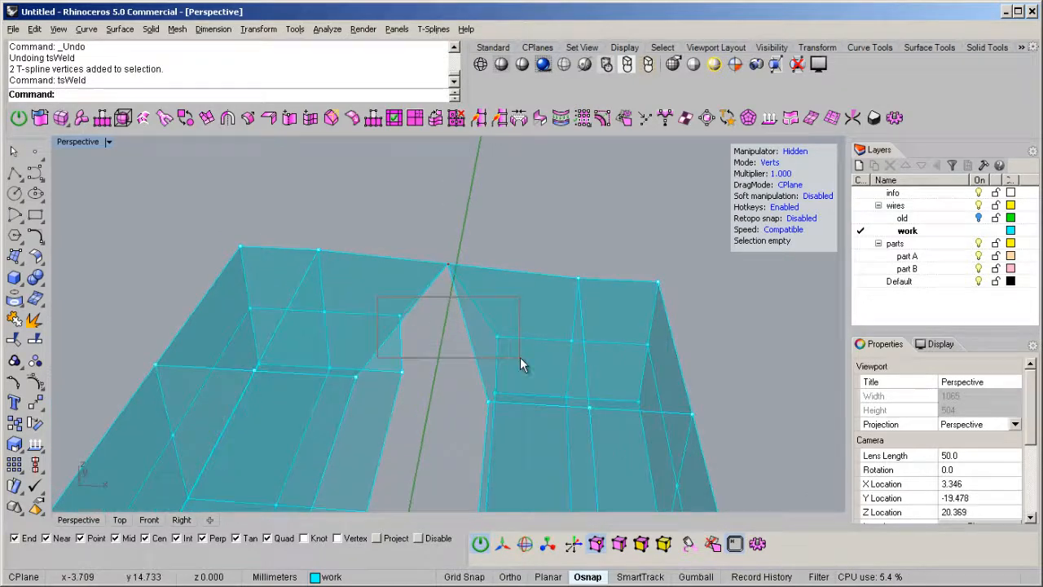
{"action": "scroll", "coordinate": [412, 357], "scroll_direction": "down", "scroll_amount": 4}
{"action": "right_click_drag", "start_coordinate": [410, 361], "coordinate": [396, 384]}
{"action": "scroll", "coordinate": [385, 353], "scroll_direction": "up", "scroll_amount": 4}
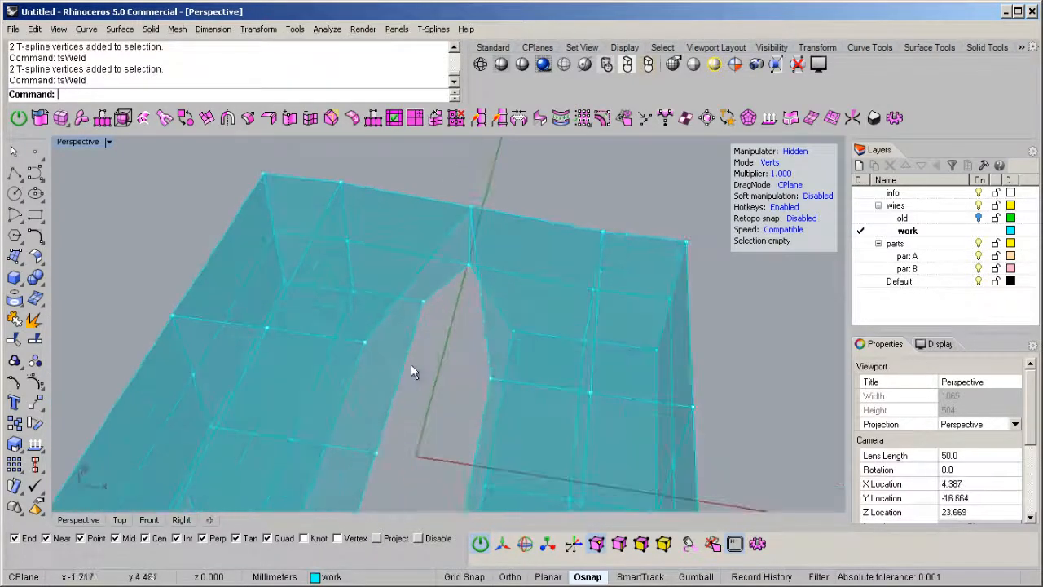
Step: Weld the left box's upper middle inner vertex onto the matching vertex of the right box
{"action": "left_click", "coordinate": [363, 341]}
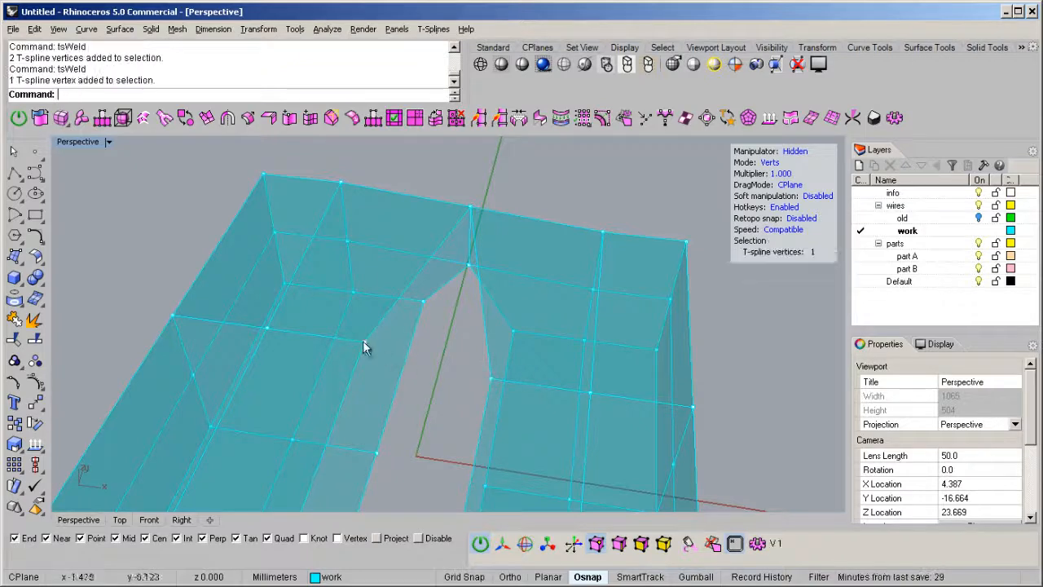
{"action": "right_click_drag", "start_coordinate": [420, 419], "coordinate": [409, 420]}
{"action": "key", "text": "Return"}
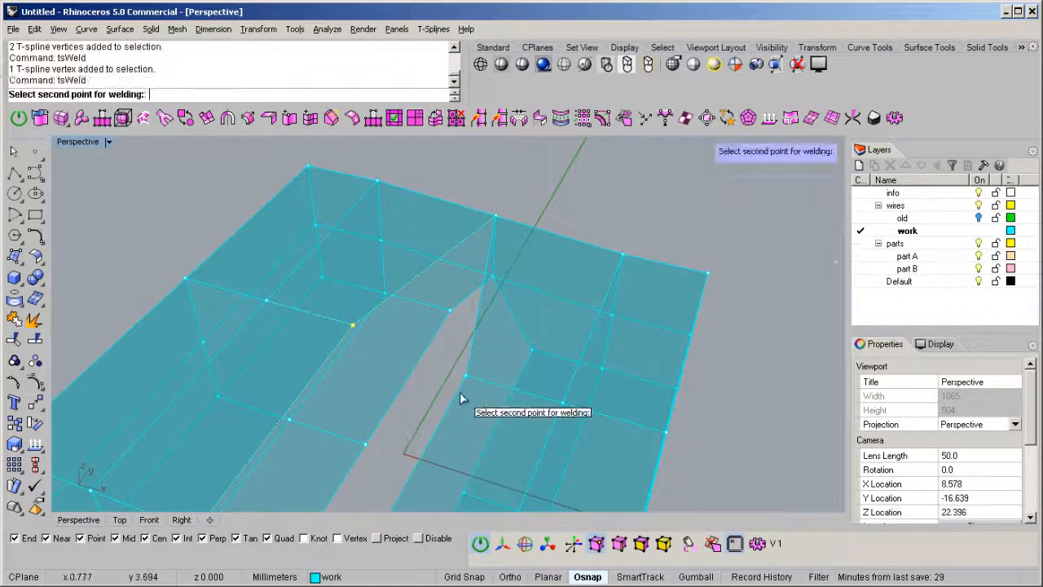
{"action": "left_click", "coordinate": [466, 376]}
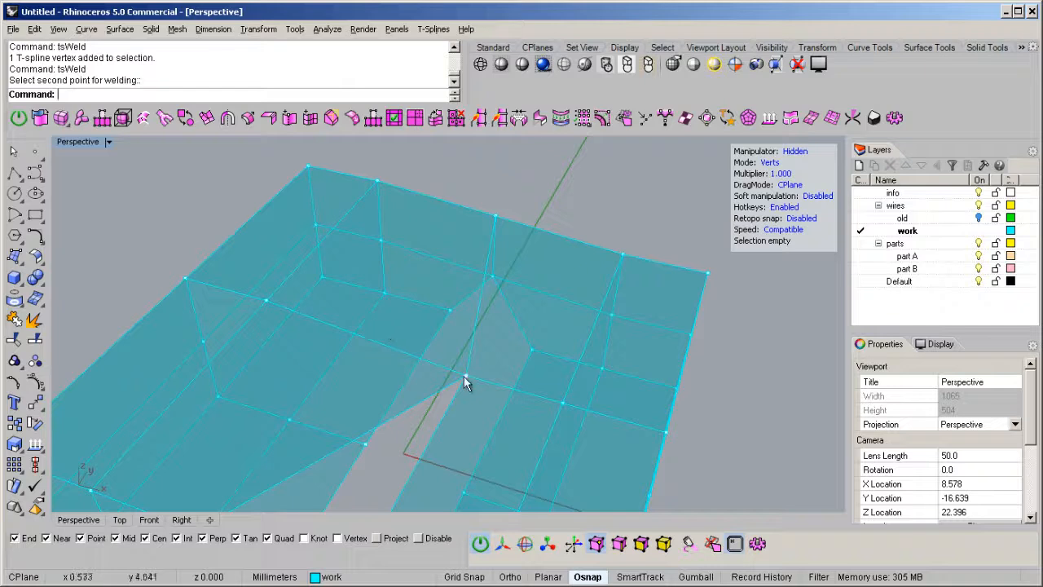
Step: Weld the right box's upper front inner vertex onto the matching vertex of the left box
{"action": "scroll", "coordinate": [464, 375], "scroll_direction": "down", "scroll_amount": 7}
{"action": "right_click_drag", "start_coordinate": [450, 383], "coordinate": [469, 404]}
{"action": "scroll", "coordinate": [441, 428], "scroll_direction": "up", "scroll_amount": 6}
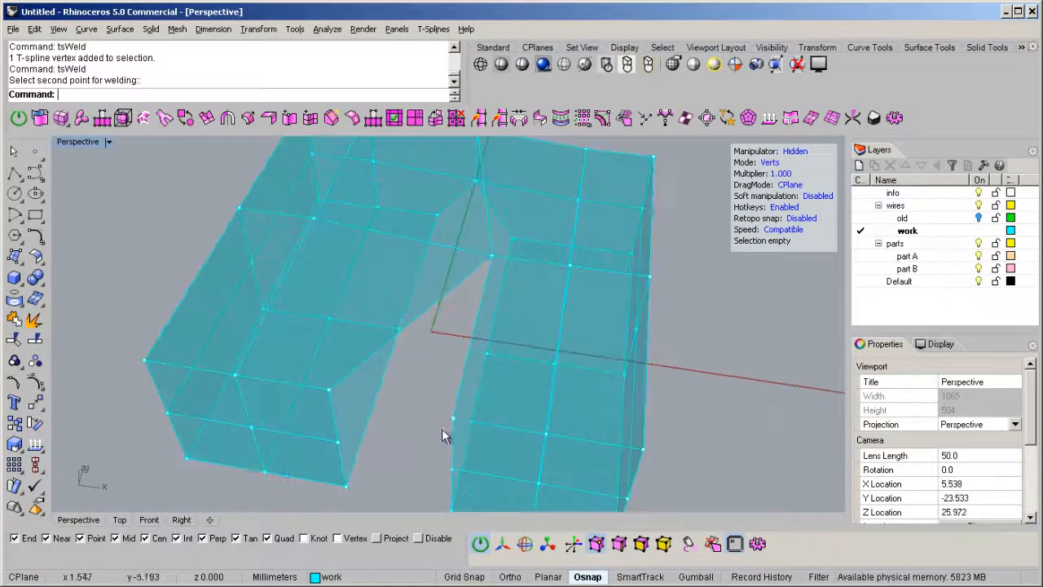
{"action": "left_click", "coordinate": [451, 418]}
{"action": "right_click", "coordinate": [441, 435]}
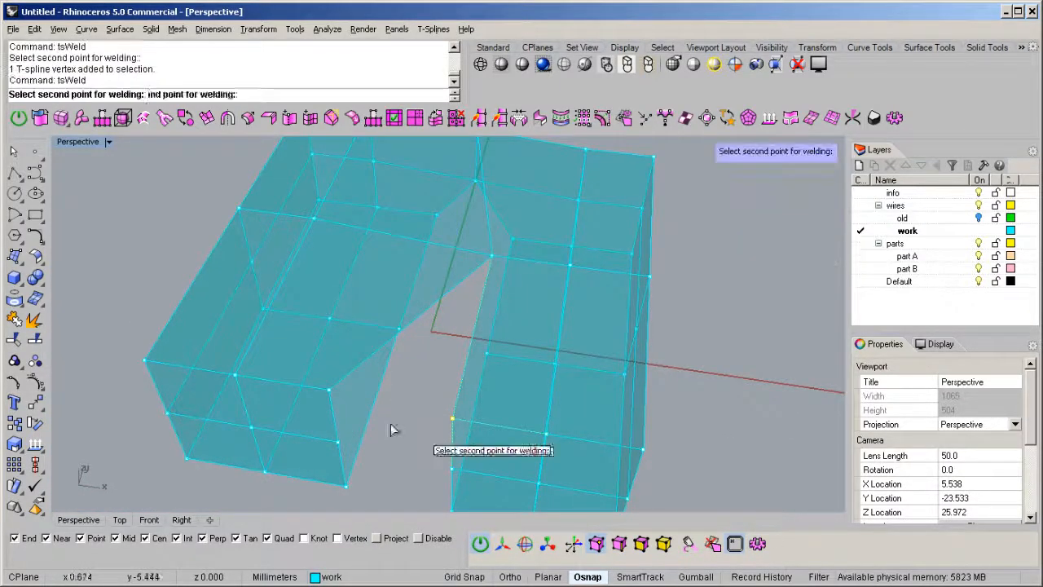
{"action": "left_click", "coordinate": [423, 328]}
Step: Undo all the vertex welds and leave vertex selection
{"action": "right_click_drag", "start_coordinate": [423, 330], "coordinate": [489, 273]}
{"action": "key", "text": "ctrl+z"}
{"action": "key", "text": "ctrl+z"}
{"action": "key", "text": "Escape"}
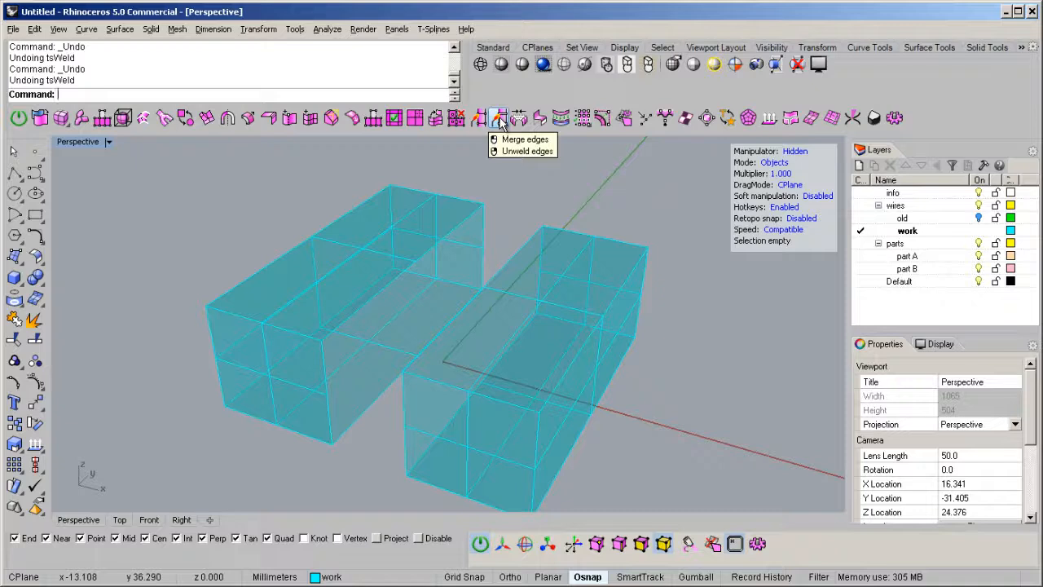
Step: Switch to edge selection and try to merge the left box's upper front inner edge to its counterpart on the right box
{"action": "right_click_drag", "start_coordinate": [468, 305], "coordinate": [477, 352]}
{"action": "key", "text": "s"}
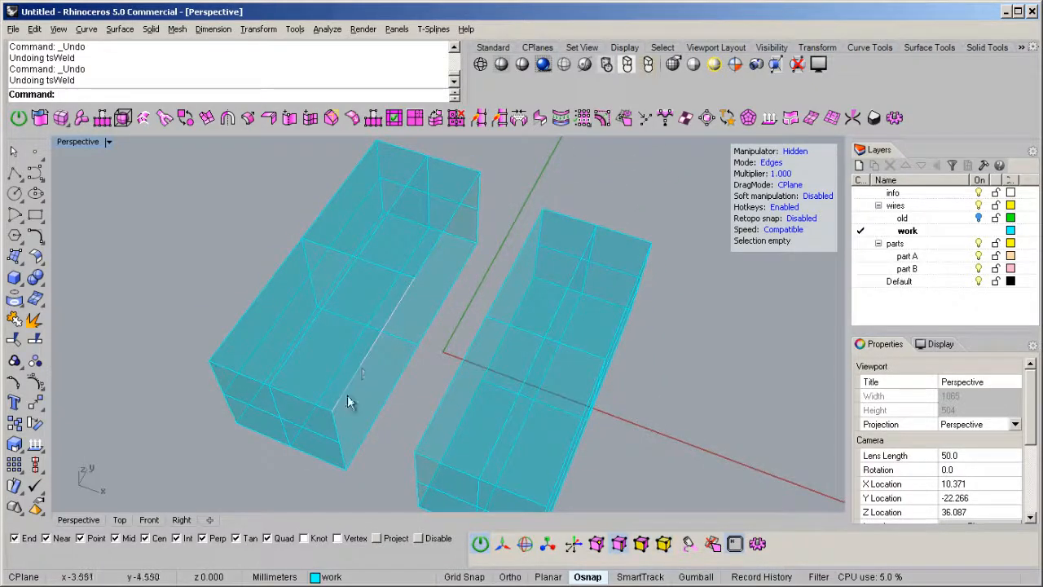
{"action": "right_click_drag", "start_coordinate": [353, 389], "coordinate": [415, 395]}
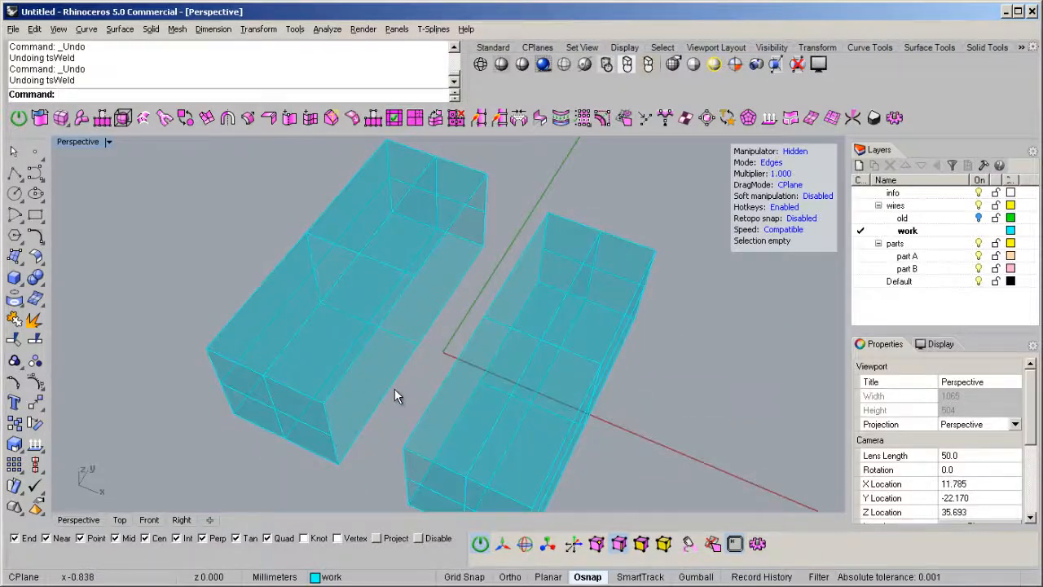
{"action": "left_click", "coordinate": [356, 369]}
{"action": "right_click_drag", "start_coordinate": [487, 400], "coordinate": [524, 371]}
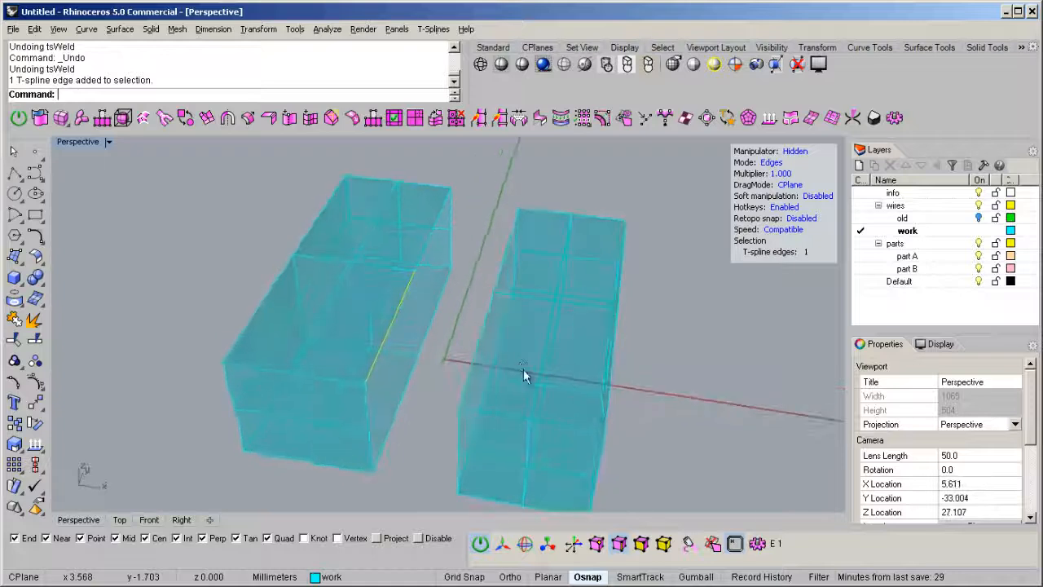
{"action": "left_click", "coordinate": [499, 120]}
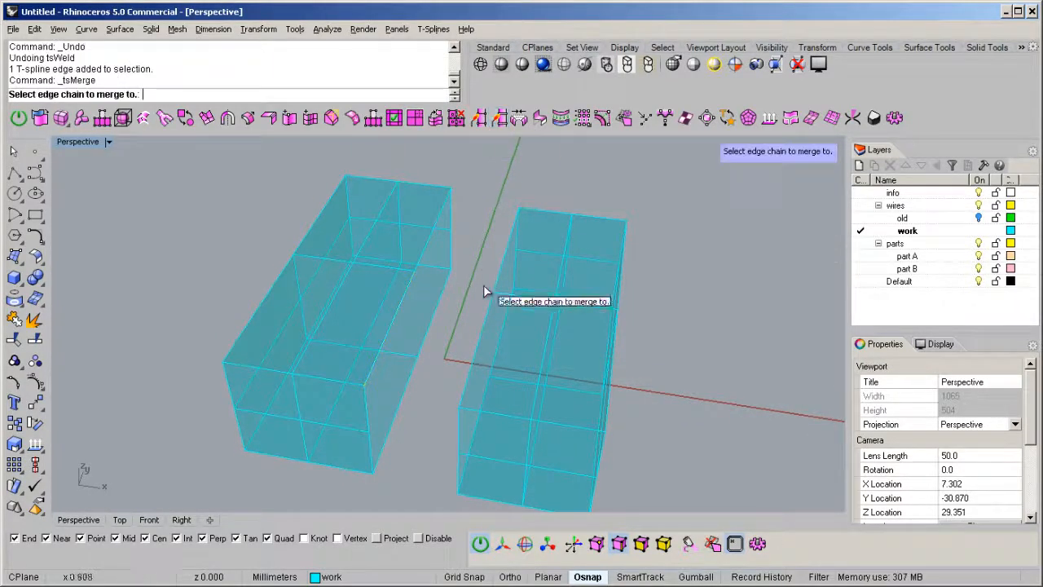
{"action": "left_click", "coordinate": [392, 342]}
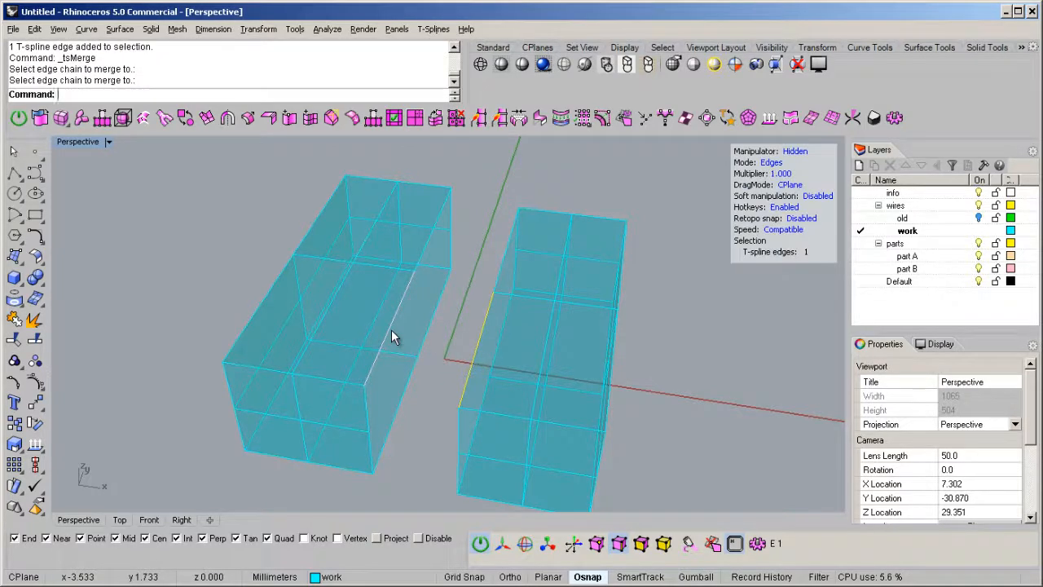
Step: Select the upper front inner edges of both boxes together and merge them
{"action": "left_click", "coordinate": [391, 329]}
{"action": "left_click", "coordinate": [479, 344], "text": "shift"}
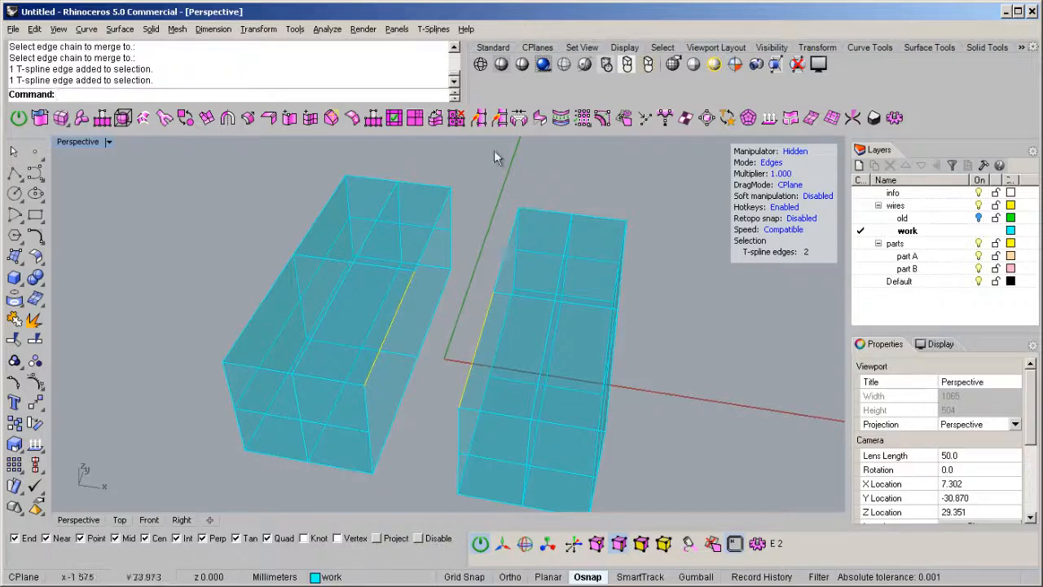
{"action": "left_click", "coordinate": [497, 119]}
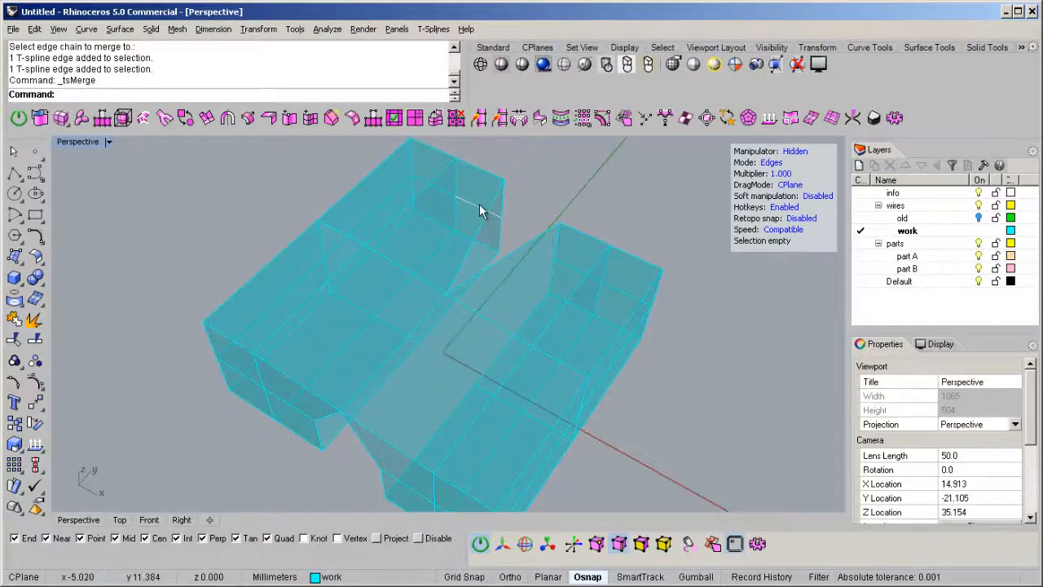
Step: Try to merge the left box's lower front vertical inner edge to its counterpart on the right box
{"action": "right_click_drag", "start_coordinate": [367, 443], "coordinate": [376, 397]}
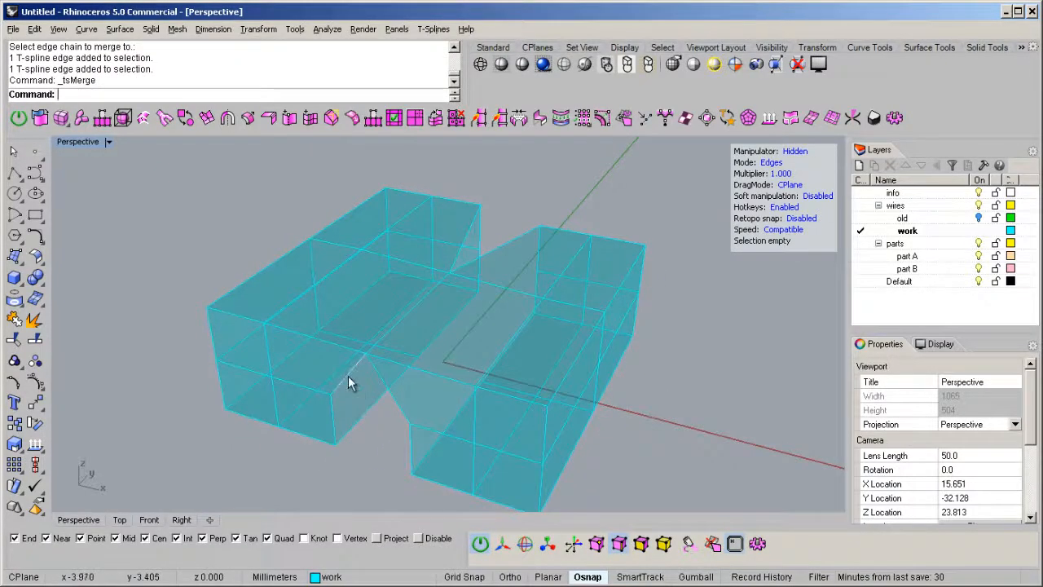
{"action": "left_click", "coordinate": [334, 414]}
{"action": "left_click", "coordinate": [409, 450]}
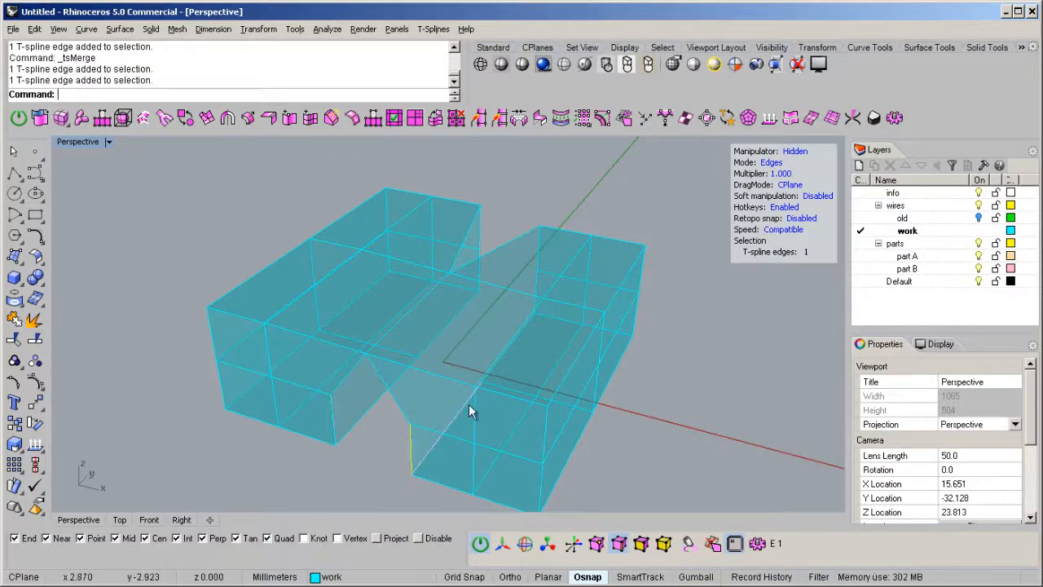
{"action": "right_click", "coordinate": [468, 403]}
{"action": "left_click", "coordinate": [333, 429]}
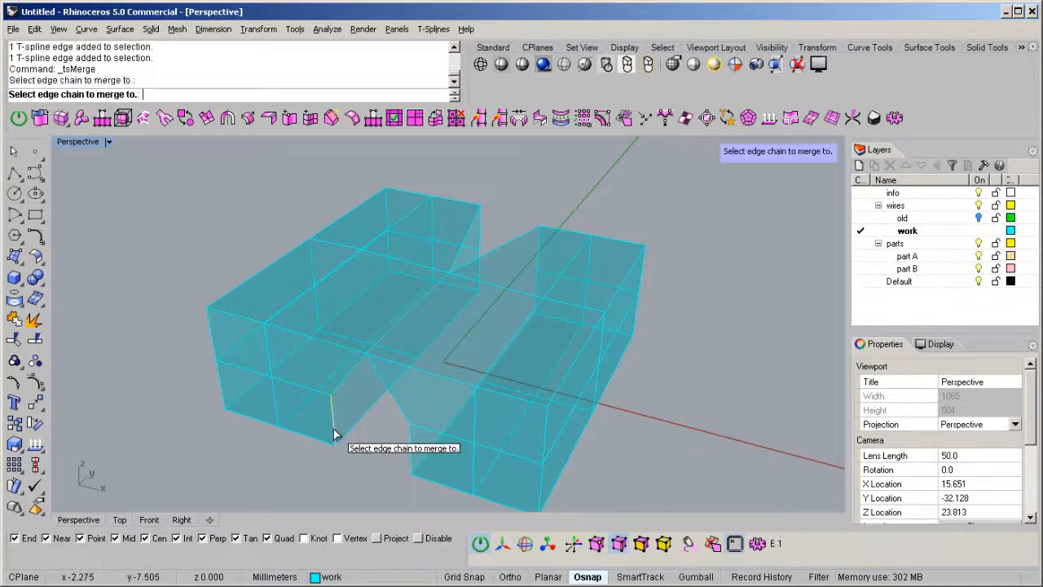
{"action": "left_click", "coordinate": [410, 440]}
Step: Select the lower front vertical inner edges of both boxes together and merge them
{"action": "left_click", "coordinate": [410, 438]}
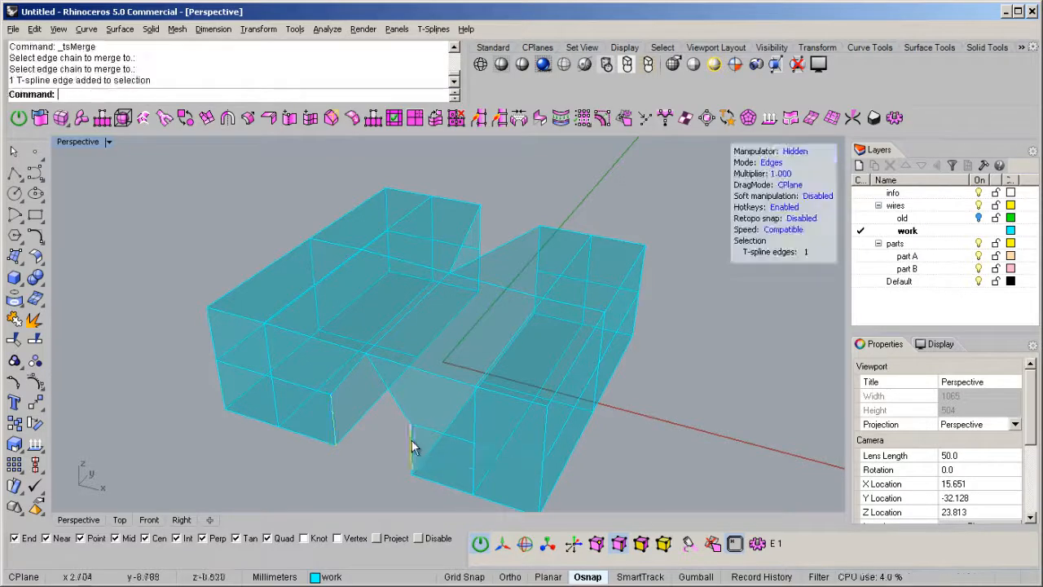
{"action": "left_click", "coordinate": [336, 436], "text": "shift"}
{"action": "left_click", "coordinate": [541, 119]}
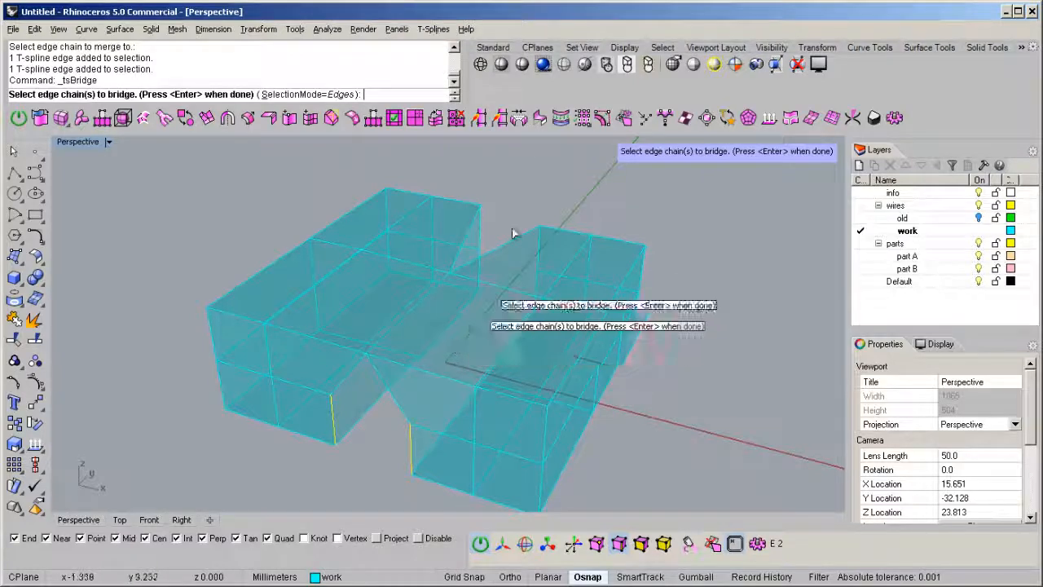
{"action": "key", "text": "Return"}
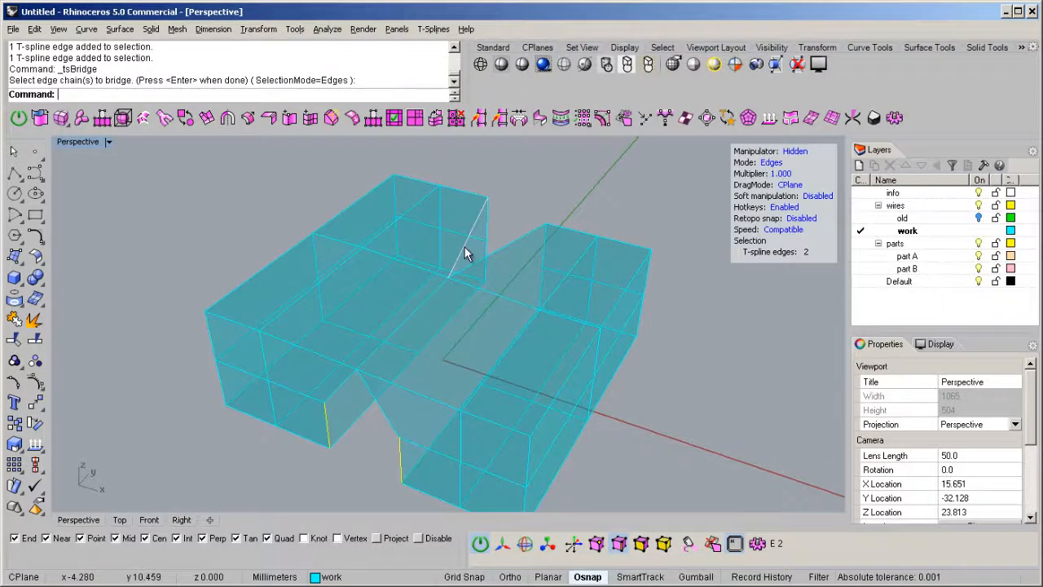
{"action": "left_click", "coordinate": [499, 118]}
Step: Merge the matching inner edges along the underside of the two boxes
{"action": "right_click_drag", "start_coordinate": [416, 342], "coordinate": [452, 355]}
{"action": "left_click", "coordinate": [399, 377]}
{"action": "left_click", "coordinate": [471, 379]}
{"action": "left_click", "coordinate": [502, 119]}
Step: Merge the upper back vertical inner edges of the two boxes to close the remaining gap
{"action": "right_click_drag", "start_coordinate": [404, 282], "coordinate": [426, 392]}
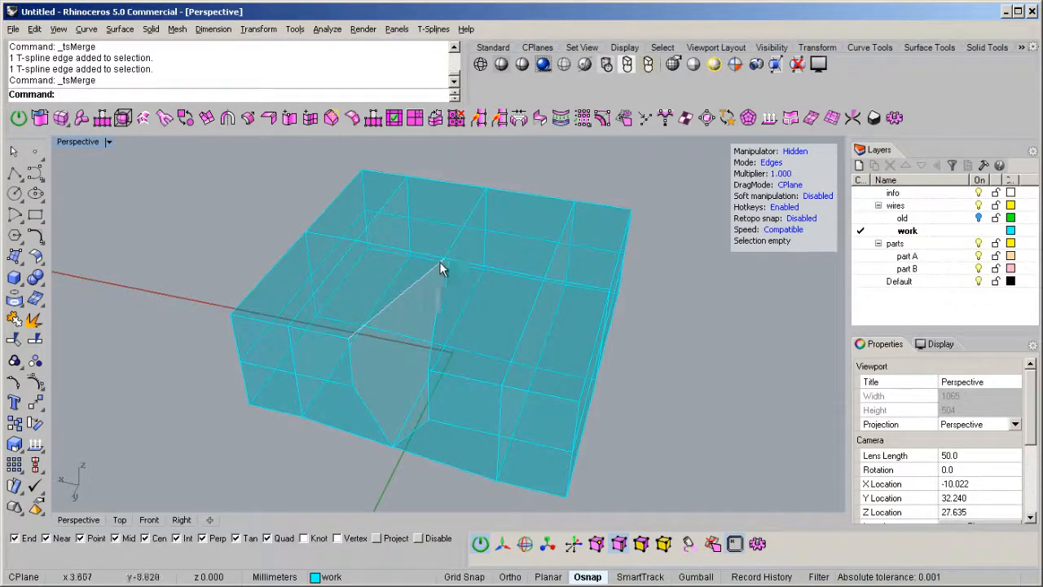
{"action": "scroll", "coordinate": [445, 254], "scroll_direction": "up", "scroll_amount": 6}
{"action": "scroll", "coordinate": [449, 260], "scroll_direction": "down", "scroll_amount": 5}
{"action": "right_click_drag", "start_coordinate": [395, 377], "coordinate": [384, 328]}
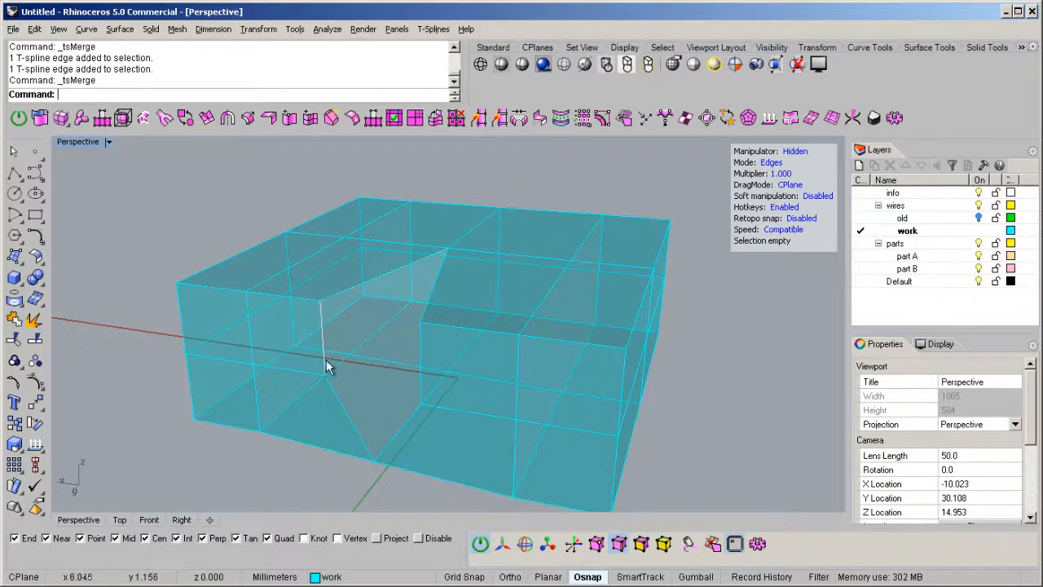
{"action": "left_click", "coordinate": [421, 360]}
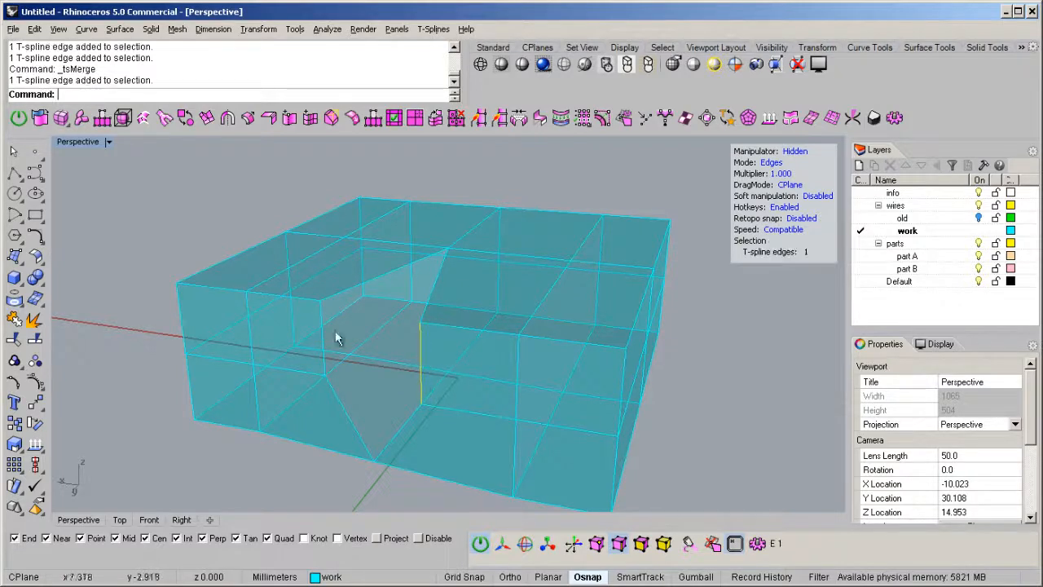
{"action": "left_click", "coordinate": [324, 330]}
{"action": "left_click", "coordinate": [498, 119]}
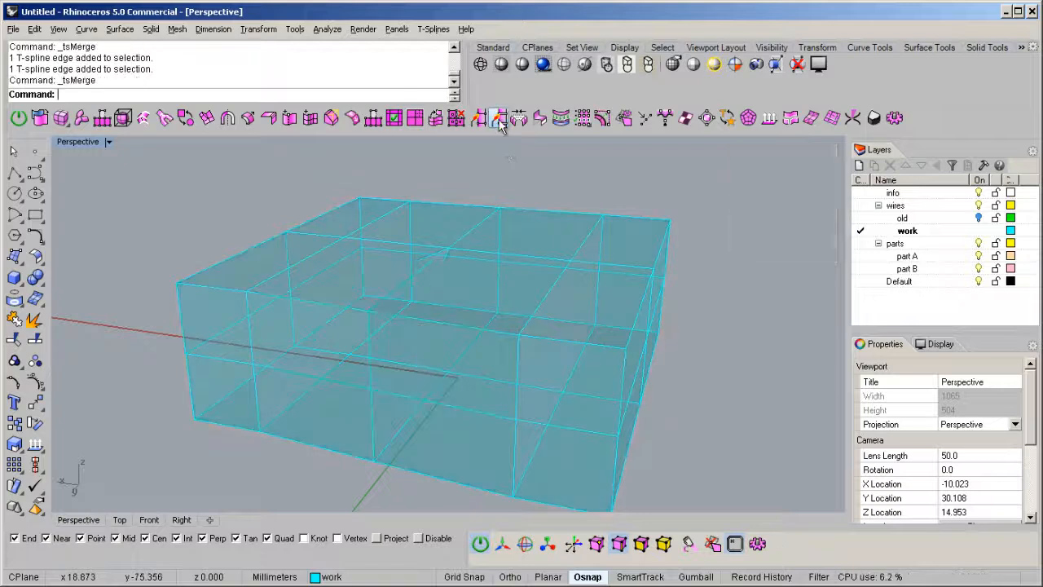
Step: Toggle the merged body to smooth mode, and undo the smoothing together with all the edge merges
{"action": "right_click_drag", "start_coordinate": [469, 266], "coordinate": [436, 234]}
{"action": "key", "text": "Tab"}
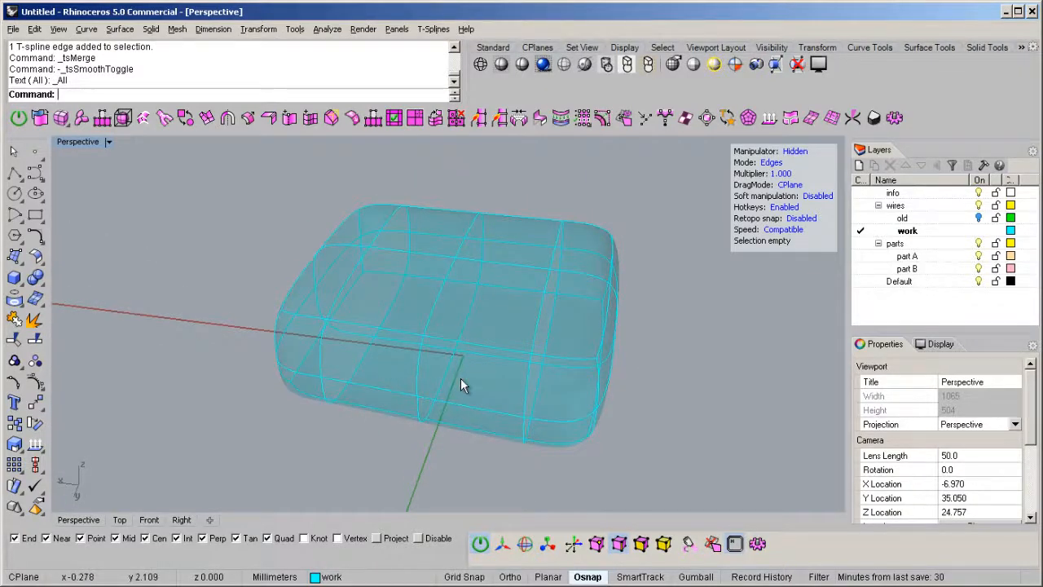
{"action": "key", "text": "ctrl+z"}
{"action": "key", "text": "ctrl+z"}
{"action": "key", "text": "ctrl+z"}
{"action": "key", "text": "ctrl+z"}
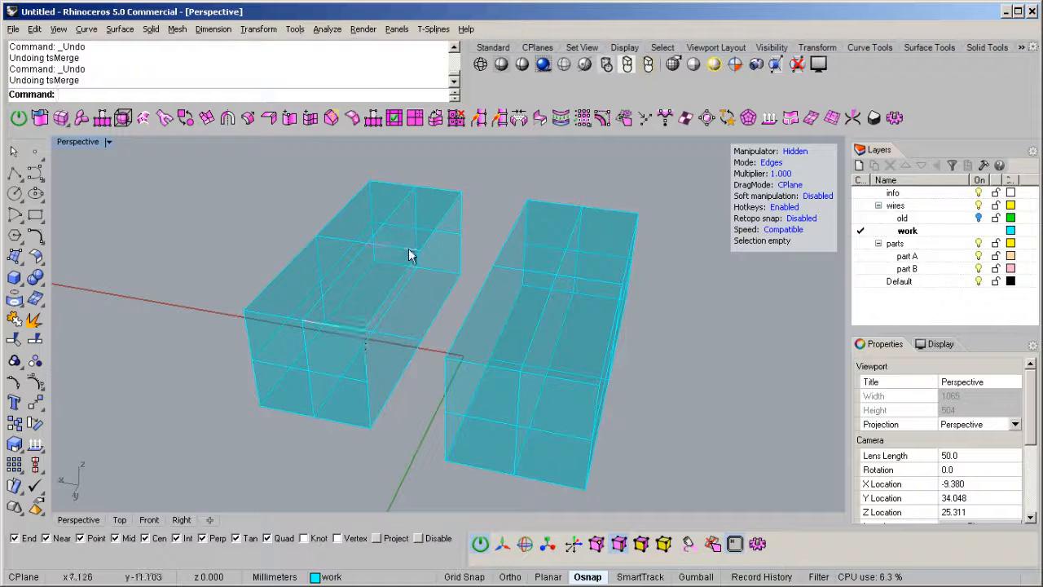
{"action": "right_click_drag", "start_coordinate": [499, 334], "coordinate": [518, 311]}
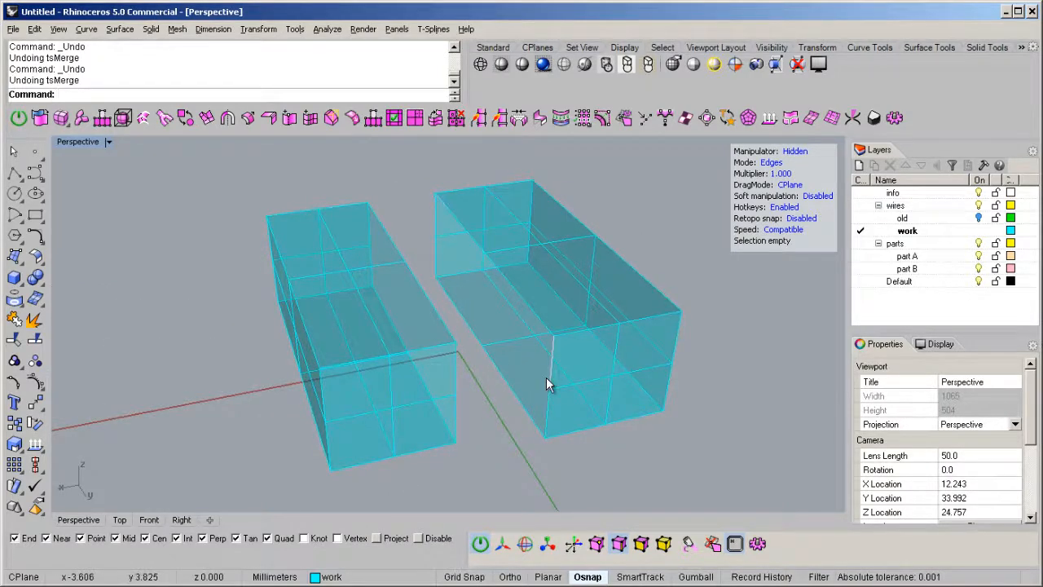
{"action": "left_click", "coordinate": [529, 415]}
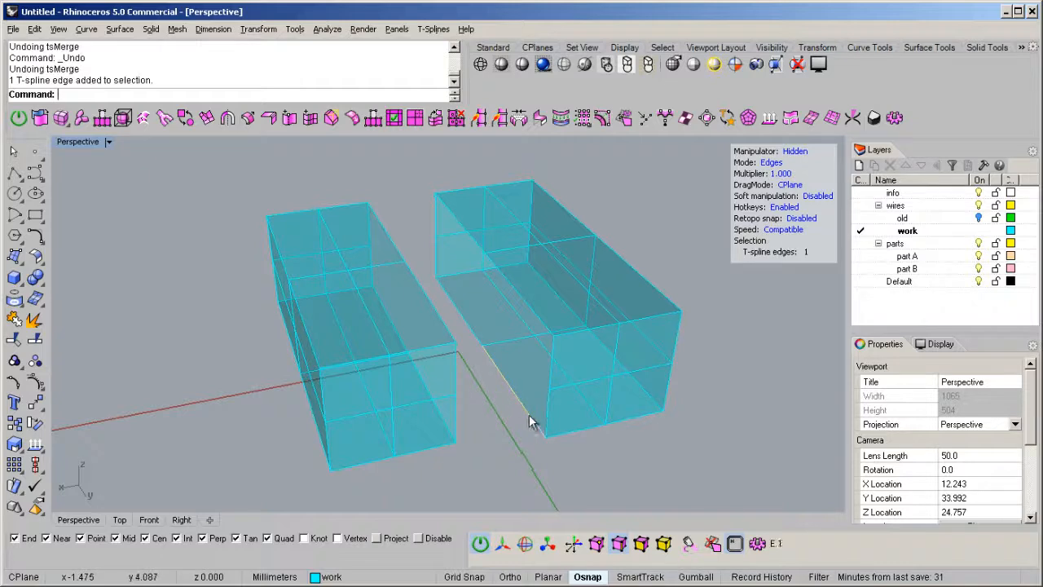
{"action": "left_click", "coordinate": [545, 421], "text": "shift"}
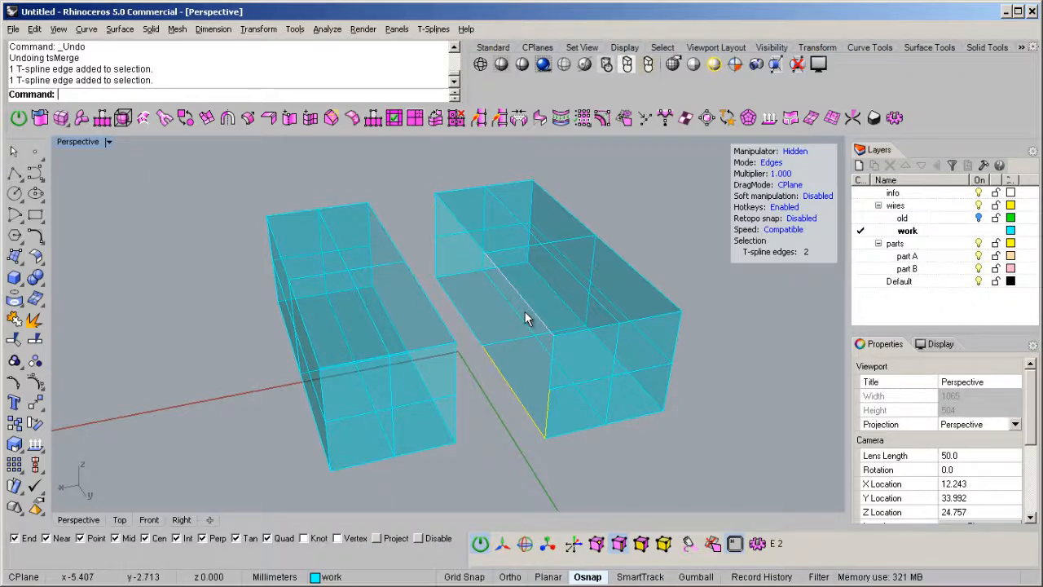
{"action": "right_click_drag", "start_coordinate": [442, 324], "coordinate": [458, 386]}
{"action": "key", "text": "Escape"}
{"action": "right_click_drag", "start_coordinate": [400, 400], "coordinate": [566, 191]}
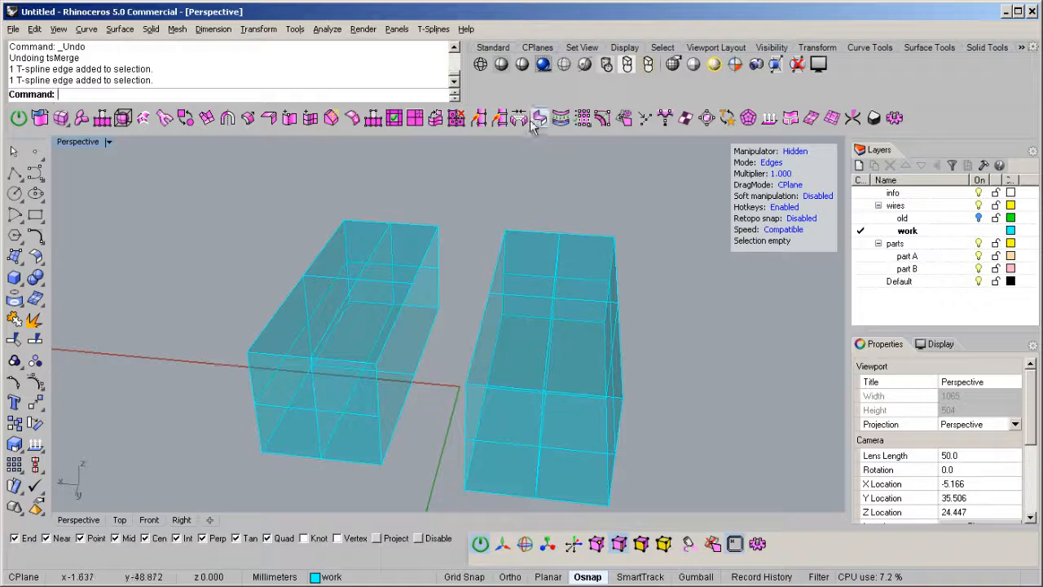
{"action": "right_click_drag", "start_coordinate": [445, 305], "coordinate": [502, 313]}
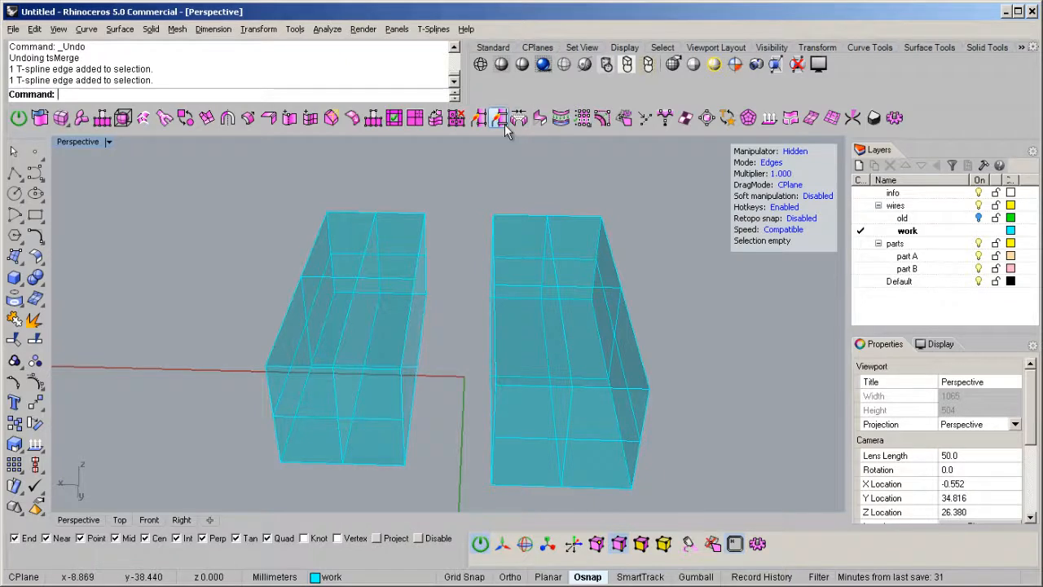
{"action": "right_click_drag", "start_coordinate": [499, 322], "coordinate": [471, 341]}
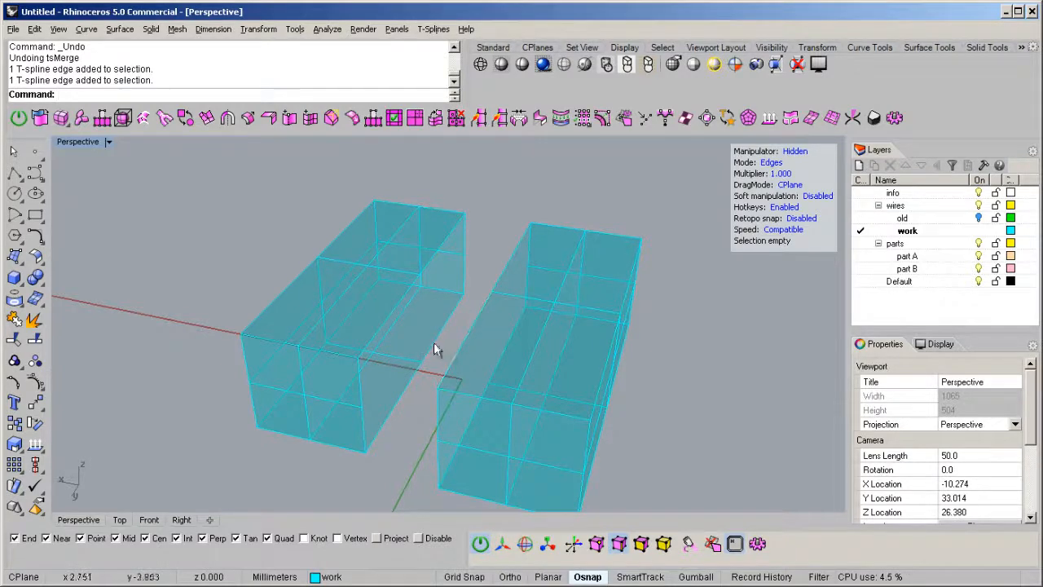
Step: Select the front halves of the two boxes' facing top edges and start bridging them
{"action": "right_click_drag", "start_coordinate": [384, 329], "coordinate": [547, 400]}
{"action": "left_click", "coordinate": [456, 366]}
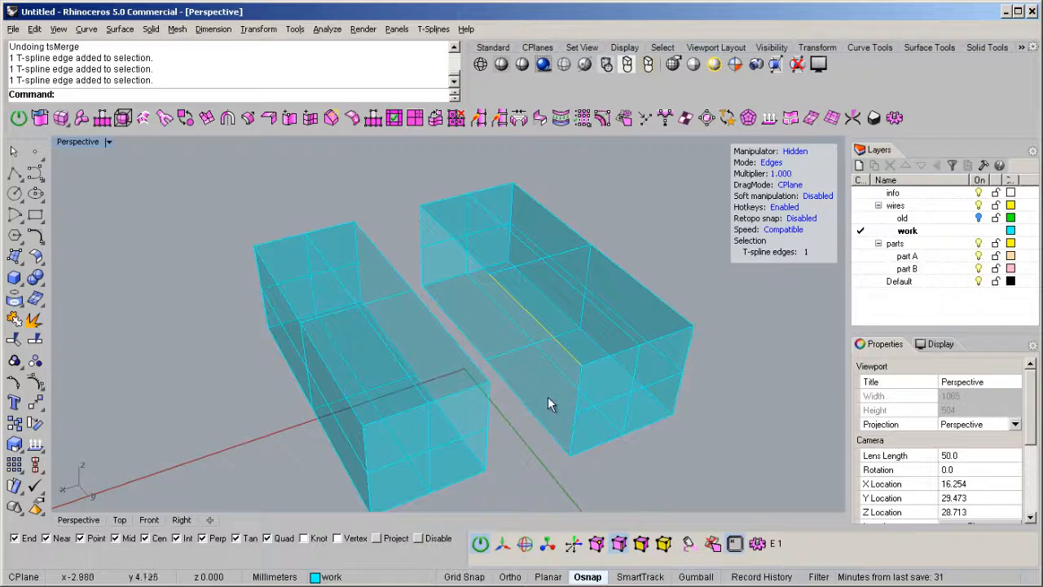
{"action": "left_click", "coordinate": [470, 365], "text": "shift"}
{"action": "right_click_drag", "start_coordinate": [628, 326], "coordinate": [534, 234]}
{"action": "left_click", "coordinate": [520, 117]}
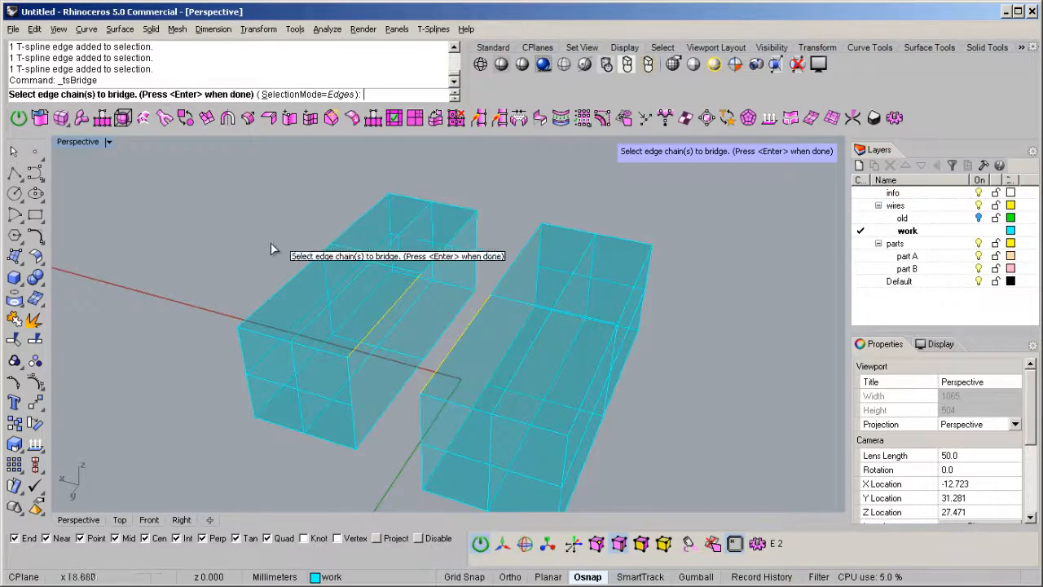
Step: Bridge the selected edges with their start points aligned at matching ends, and undo the bridge
{"action": "key", "text": "Return"}
{"action": "right_click_drag", "start_coordinate": [319, 343], "coordinate": [561, 324]}
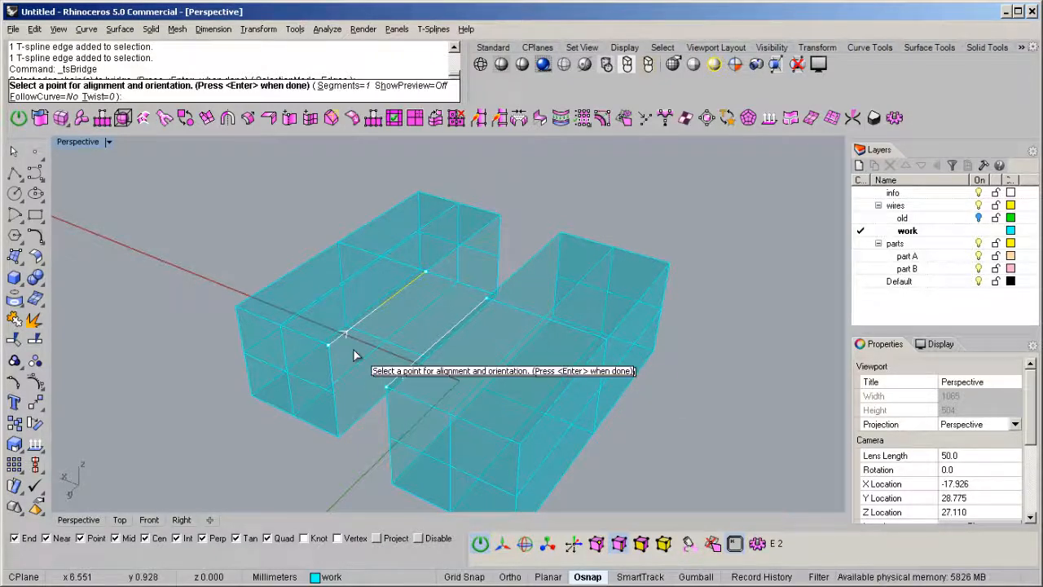
{"action": "right_click_drag", "start_coordinate": [356, 336], "coordinate": [399, 349]}
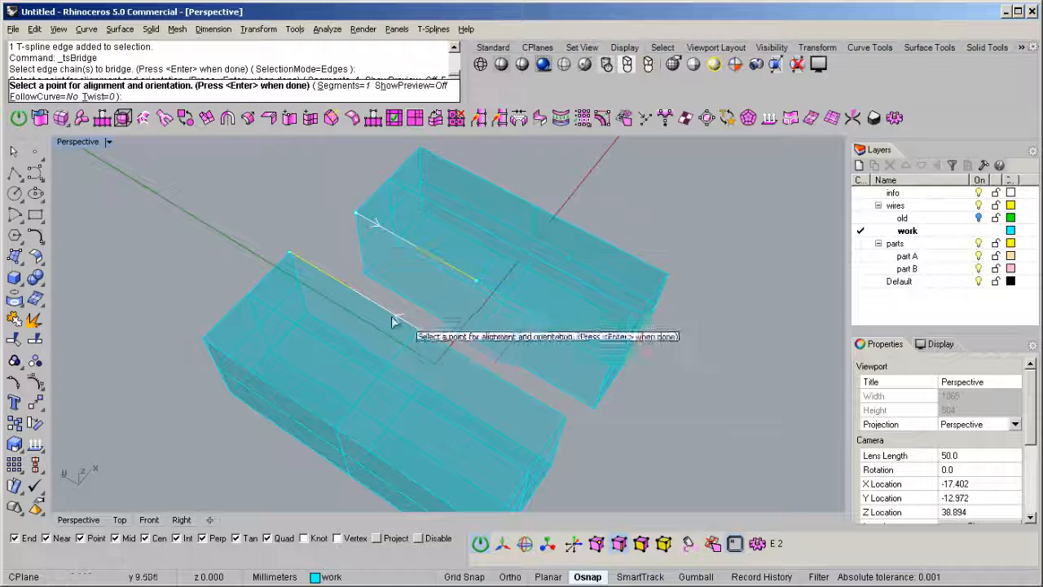
{"action": "left_click", "coordinate": [291, 258]}
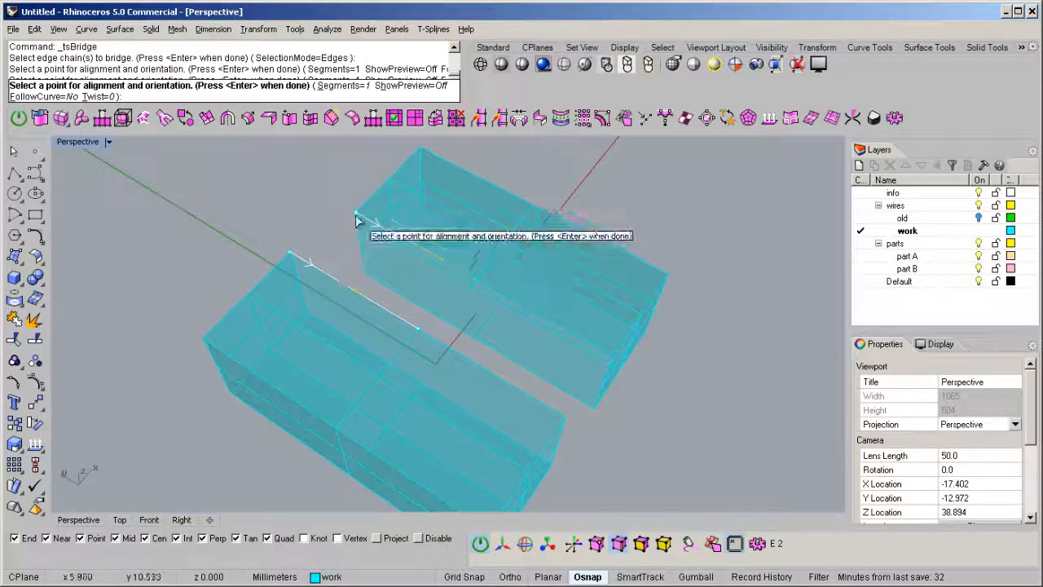
{"action": "right_click_drag", "start_coordinate": [363, 222], "coordinate": [476, 268]}
{"action": "key", "text": "Return"}
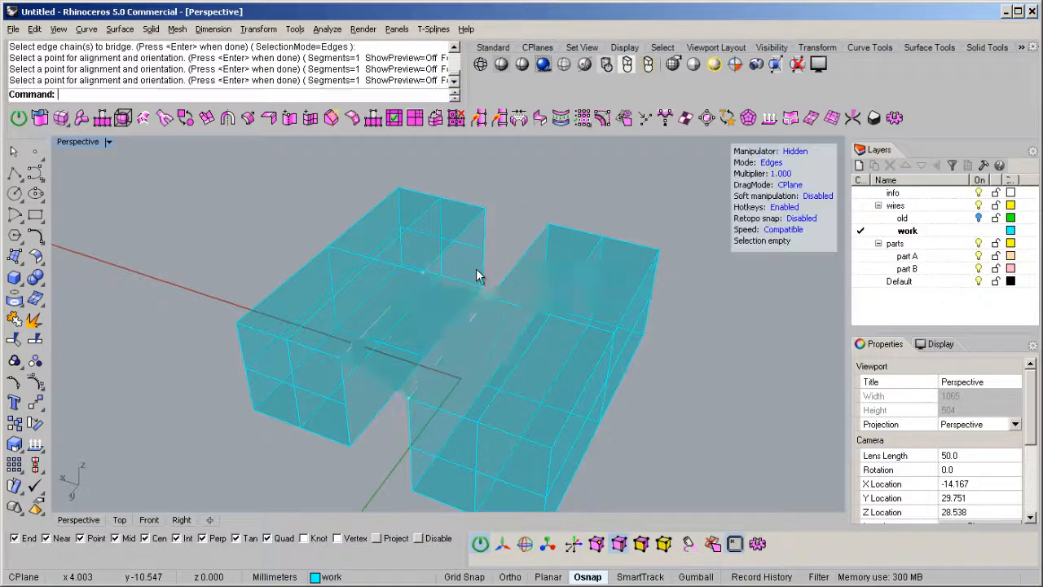
{"action": "right_click_drag", "start_coordinate": [340, 354], "coordinate": [435, 374]}
{"action": "key", "text": "ctrl+z"}
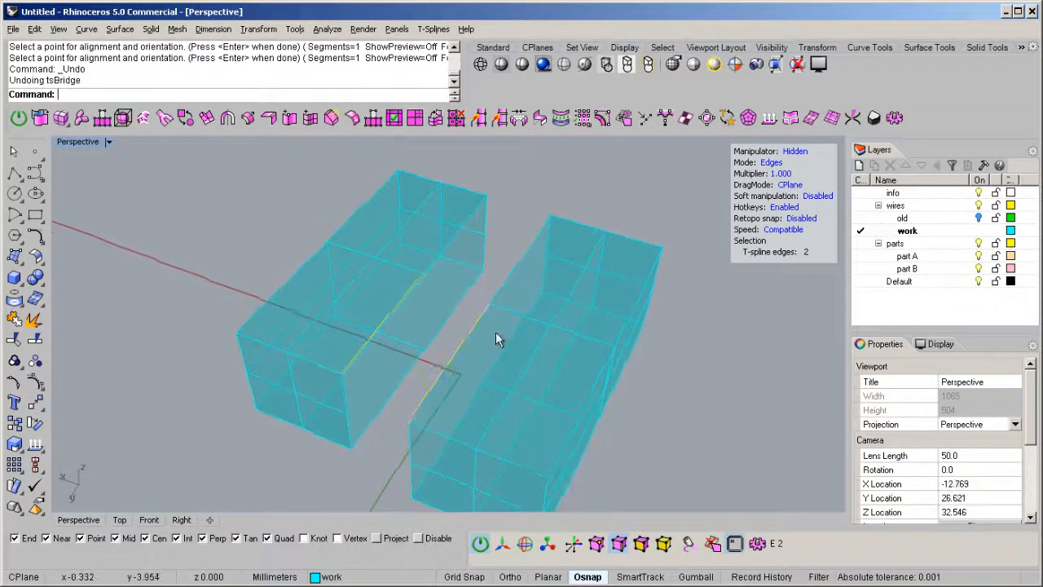
Step: Bridge the same two top edges using 2 segments, inspect the connecting strip, and undo it
{"action": "left_click", "coordinate": [522, 120]}
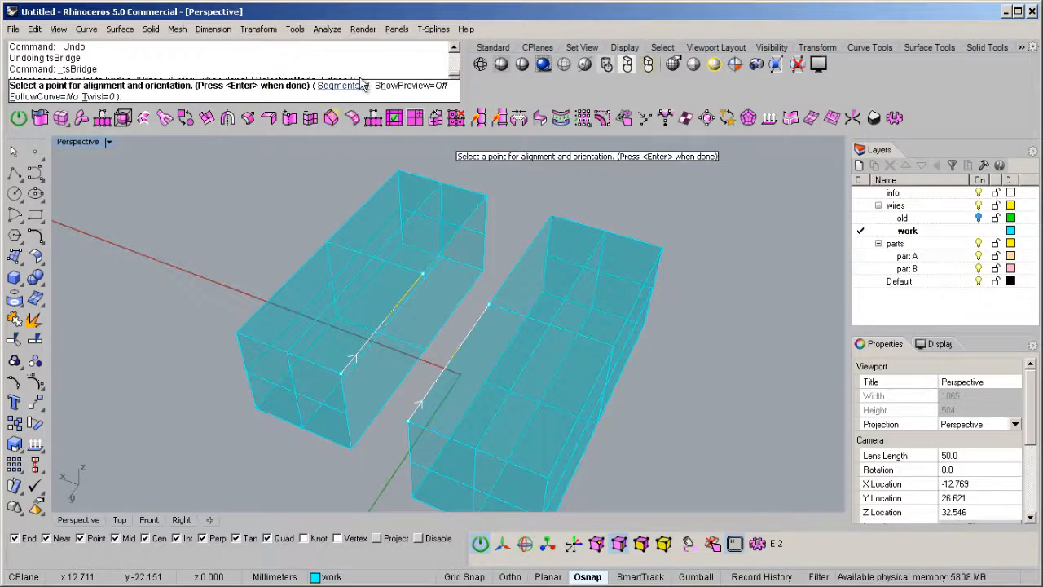
{"action": "left_click", "coordinate": [350, 88]}
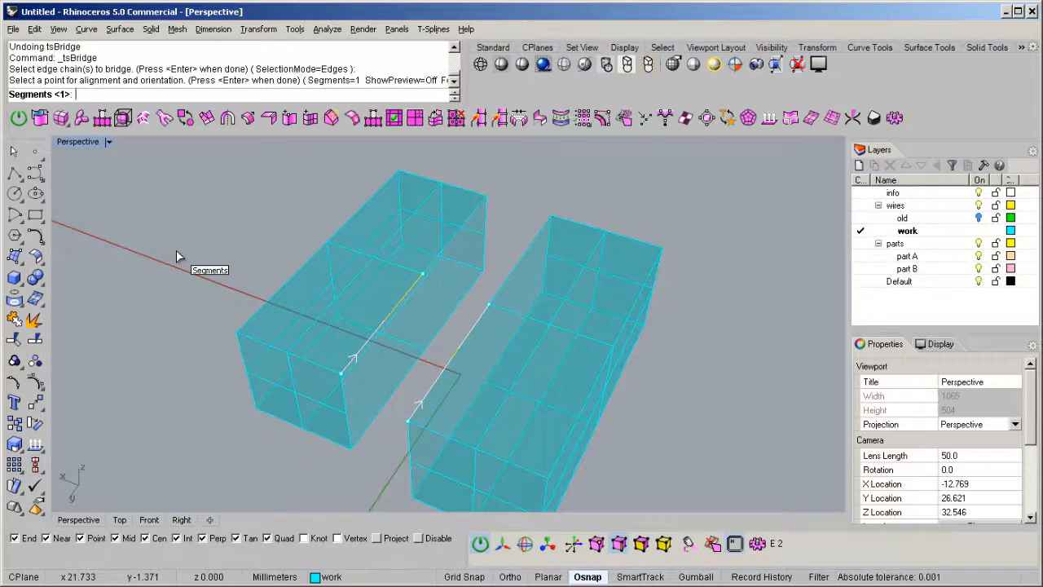
{"action": "type", "text": "2"}
{"action": "key", "text": "Return"}
{"action": "right_click_drag", "start_coordinate": [176, 253], "coordinate": [514, 357]}
{"action": "right_click", "coordinate": [516, 396]}
{"action": "scroll", "coordinate": [514, 357], "scroll_direction": "up", "scroll_amount": 5}
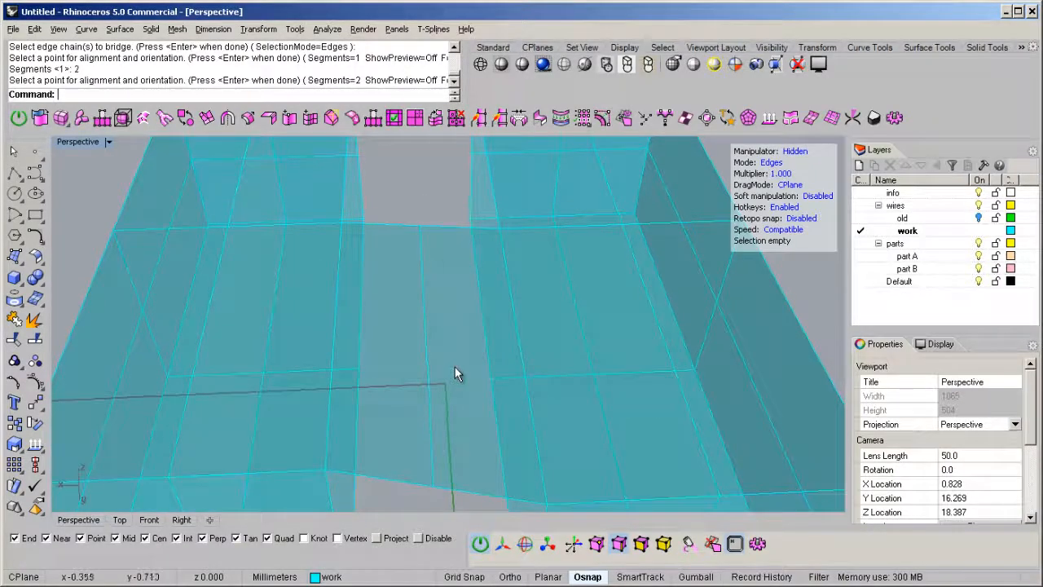
{"action": "scroll", "coordinate": [449, 367], "scroll_direction": "down", "scroll_amount": 5}
{"action": "key", "text": "ctrl+z"}
Step: Repeat the bridge between the two top edges with 4 segments, and undo it after inspecting the strip
{"action": "key", "text": "Return"}
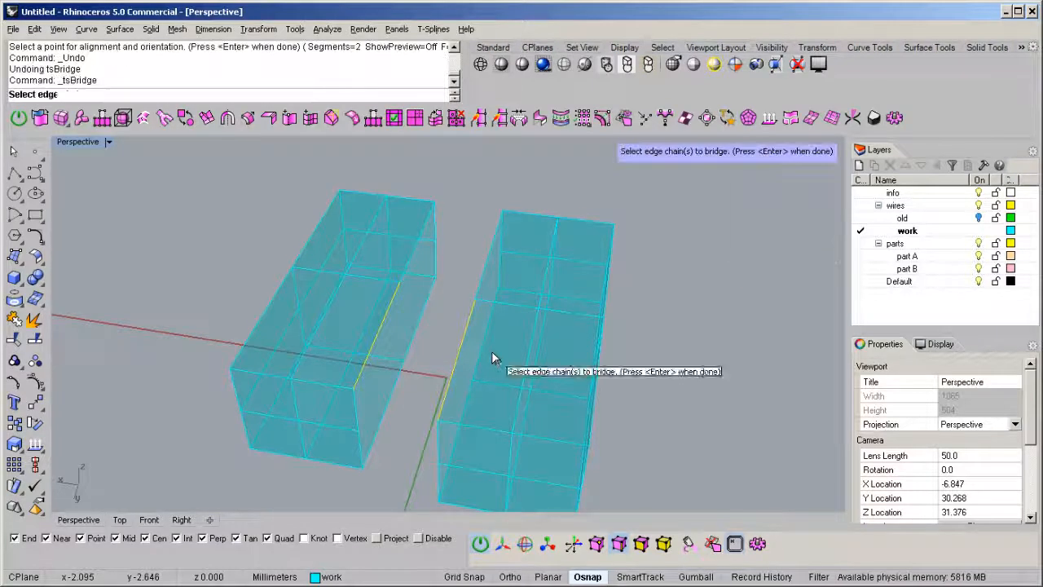
{"action": "left_click", "coordinate": [343, 93]}
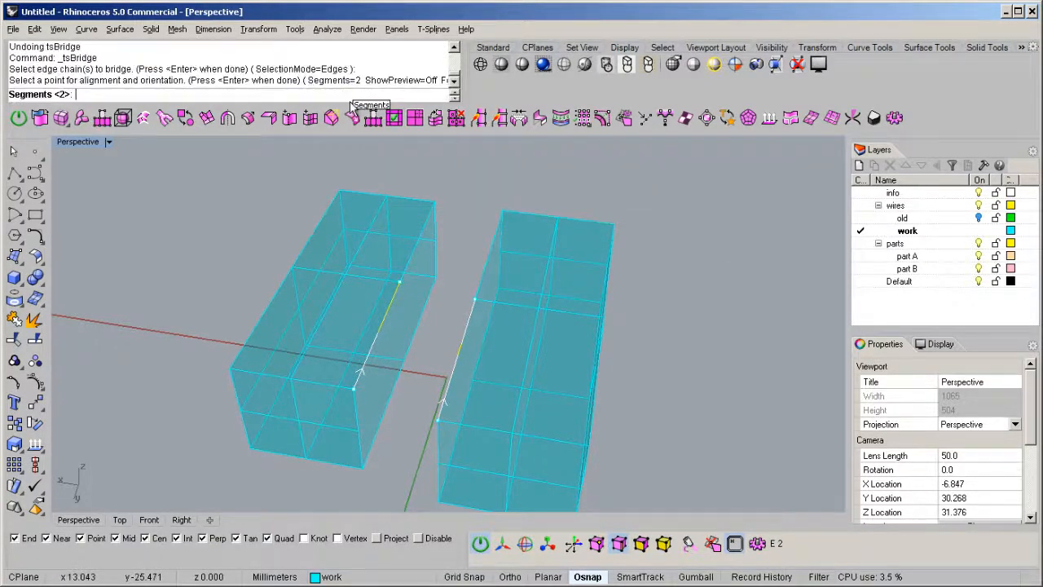
{"action": "type", "text": "4"}
{"action": "key", "text": "Return"}
{"action": "key", "text": "Return"}
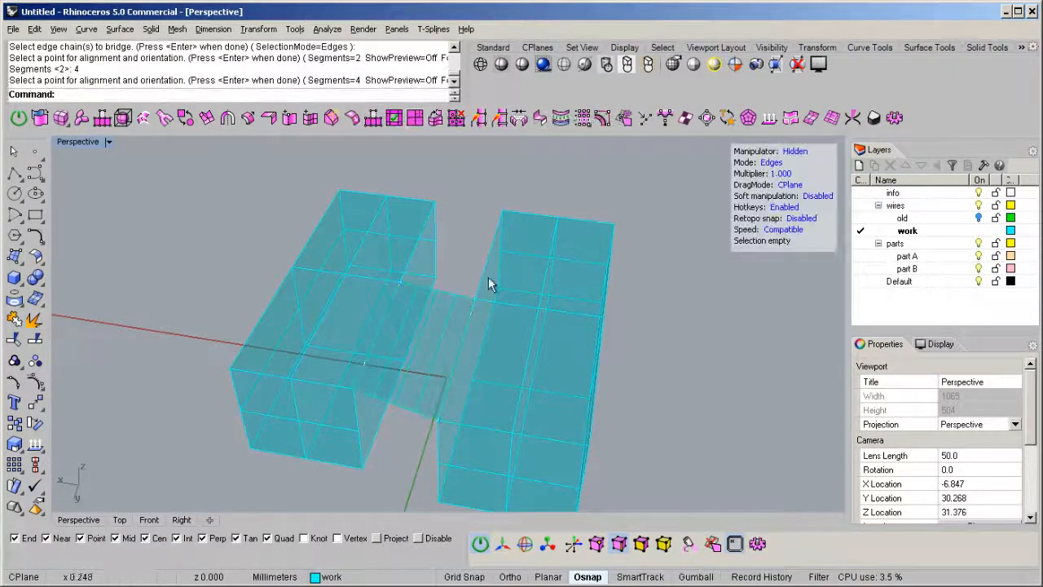
{"action": "scroll", "coordinate": [489, 342], "scroll_direction": "up", "scroll_amount": 5}
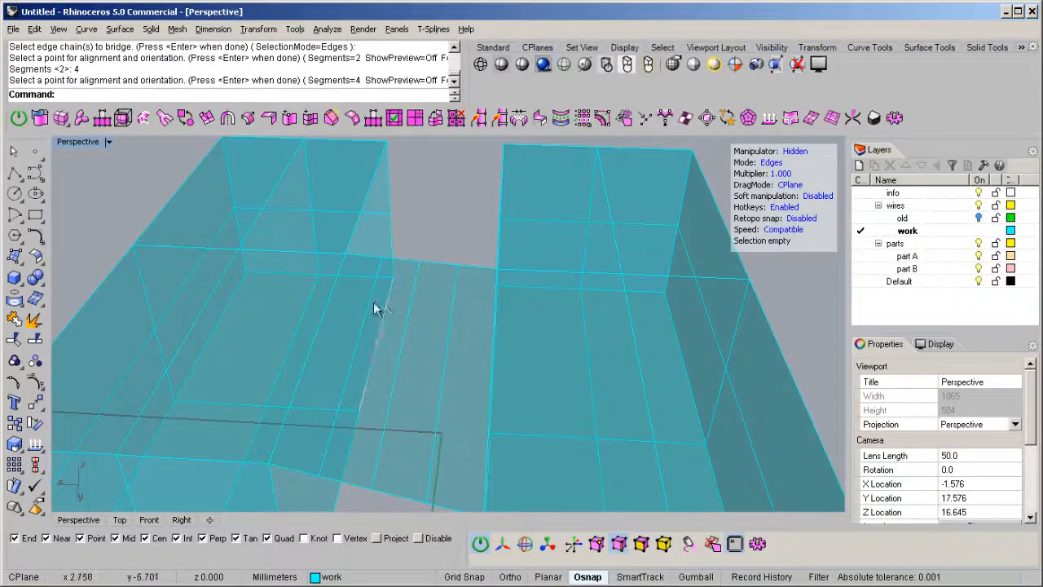
{"action": "scroll", "coordinate": [478, 334], "scroll_direction": "down", "scroll_amount": 5}
{"action": "right_click_drag", "start_coordinate": [481, 336], "coordinate": [478, 419]}
{"action": "key", "text": "ctrl+z"}
Step: Select all the boundary edges around the open facing sides of both boxes
{"action": "scroll", "coordinate": [460, 419], "scroll_direction": "up", "scroll_amount": 3}
{"action": "left_click", "coordinate": [461, 411]}
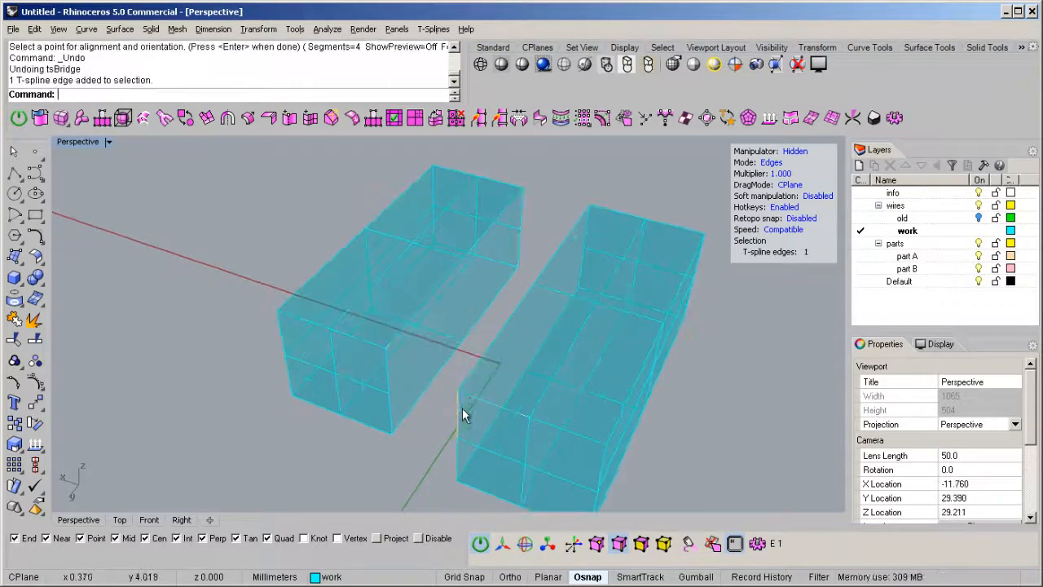
{"action": "double_click", "coordinate": [480, 362]}
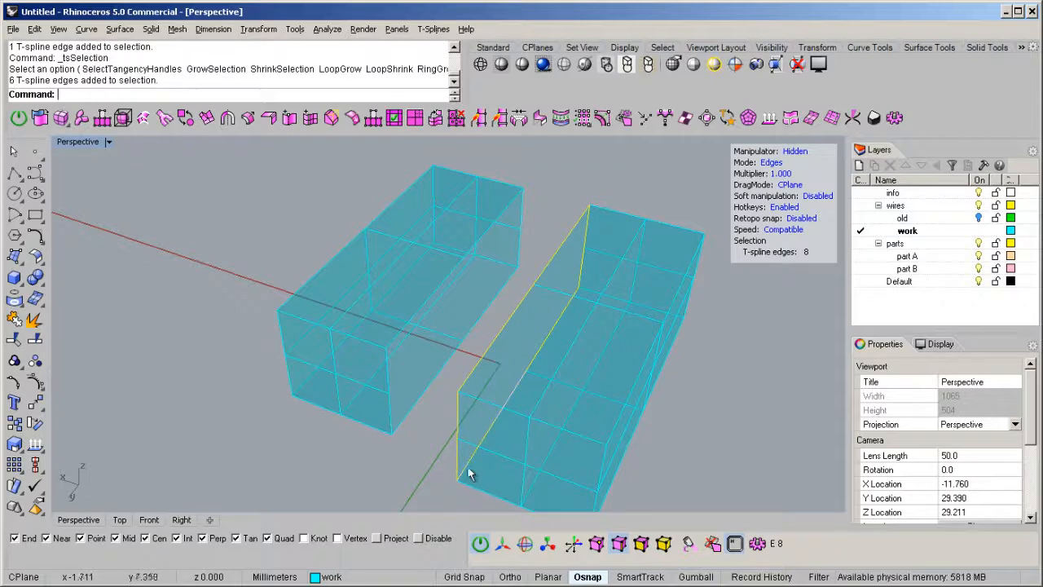
{"action": "right_click_drag", "start_coordinate": [359, 432], "coordinate": [446, 349]}
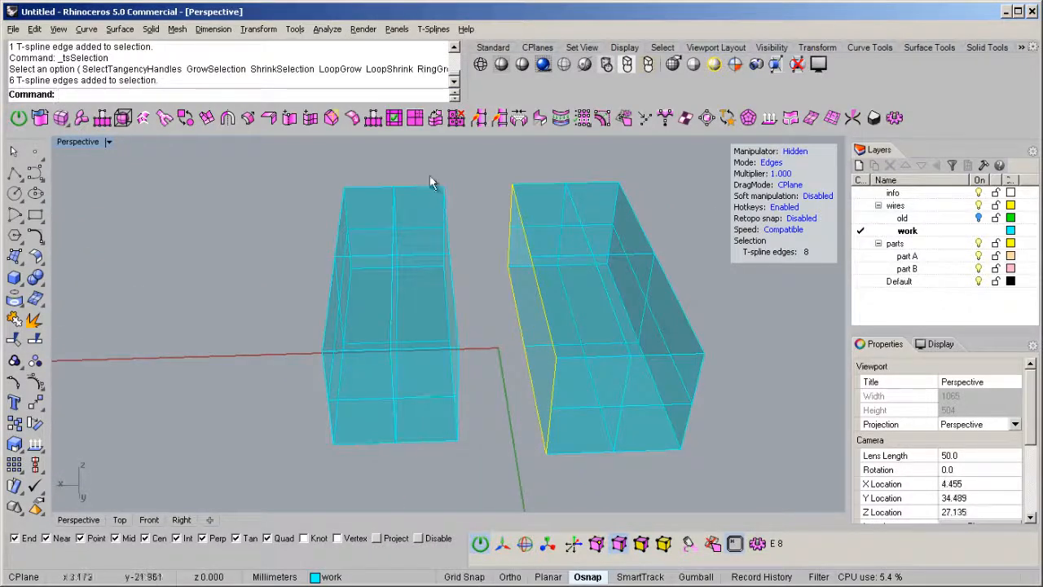
{"action": "left_click_drag", "start_coordinate": [435, 202], "coordinate": [487, 477]}
{"action": "right_click_drag", "start_coordinate": [491, 440], "coordinate": [372, 388]}
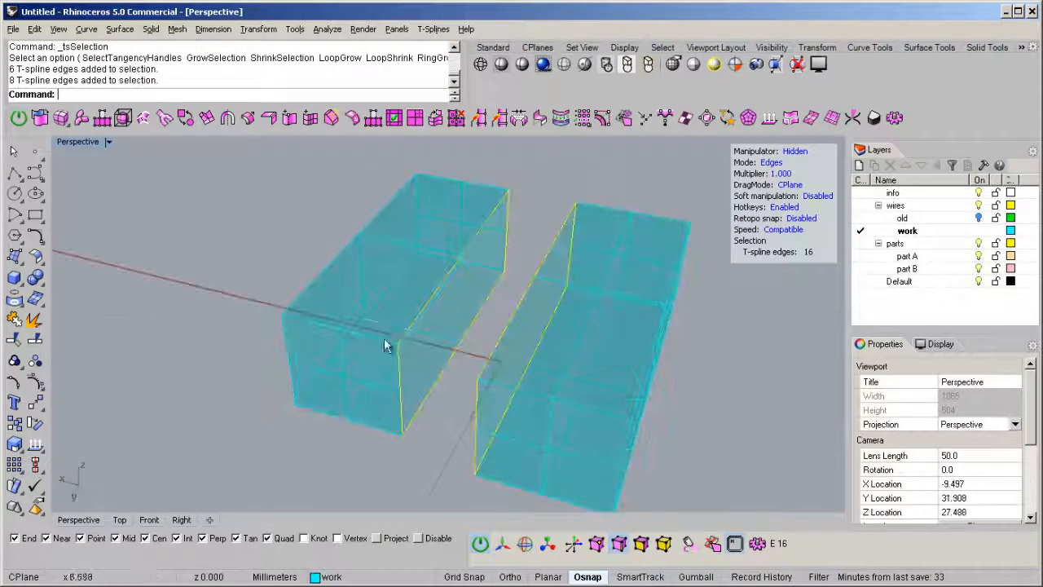
{"action": "right_click_drag", "start_coordinate": [476, 302], "coordinate": [496, 319]}
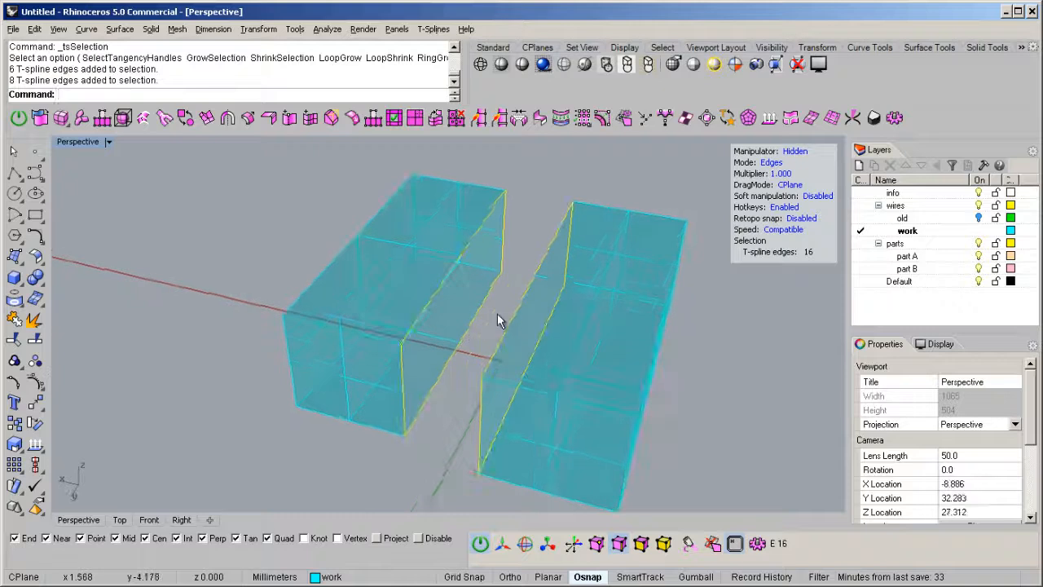
Step: Bridge the two selected edge loops with 1 segment to join the boxes into one body
{"action": "left_click", "coordinate": [519, 119]}
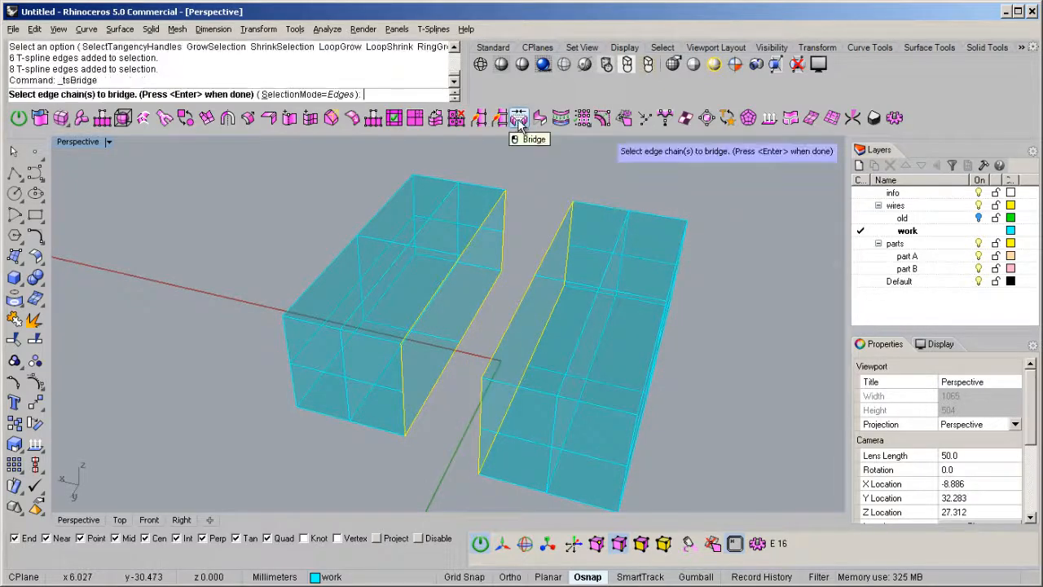
{"action": "right_click", "coordinate": [481, 307]}
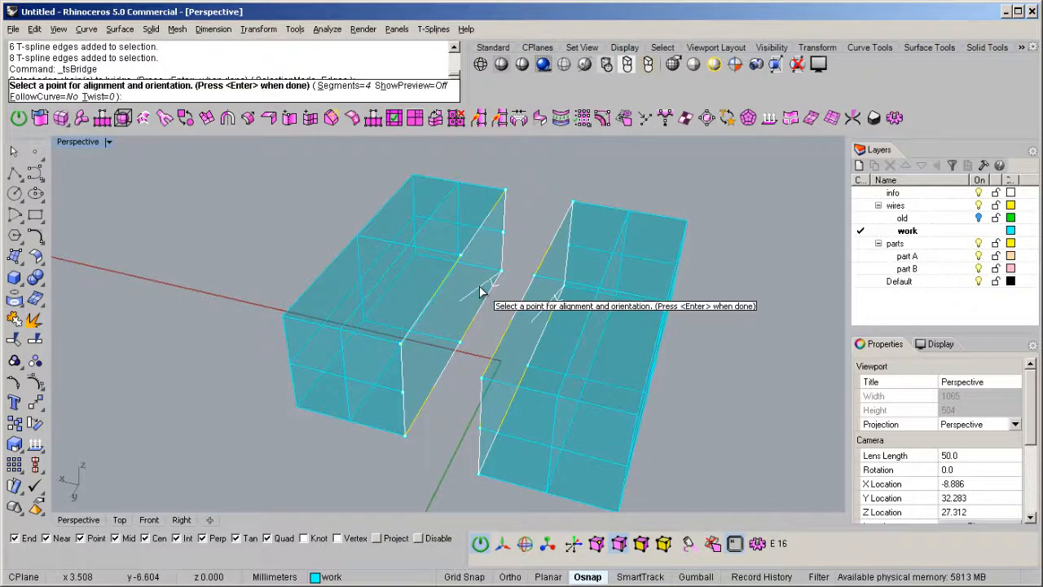
{"action": "mouse_move", "coordinate": [585, 319]}
{"action": "right_mouse_down"}
{"action": "mouse_move", "coordinate": [612, 307]}
{"action": "mouse_move", "coordinate": [630, 319]}
{"action": "mouse_move", "coordinate": [595, 333]}
{"action": "right_mouse_up"}
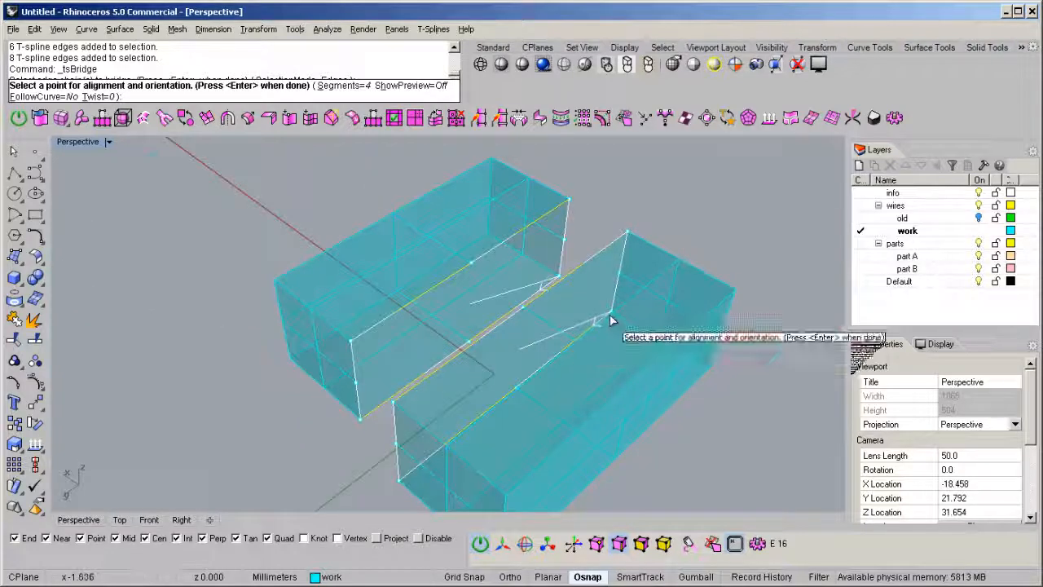
{"action": "scroll", "coordinate": [597, 333], "scroll_direction": "up", "scroll_amount": 5}
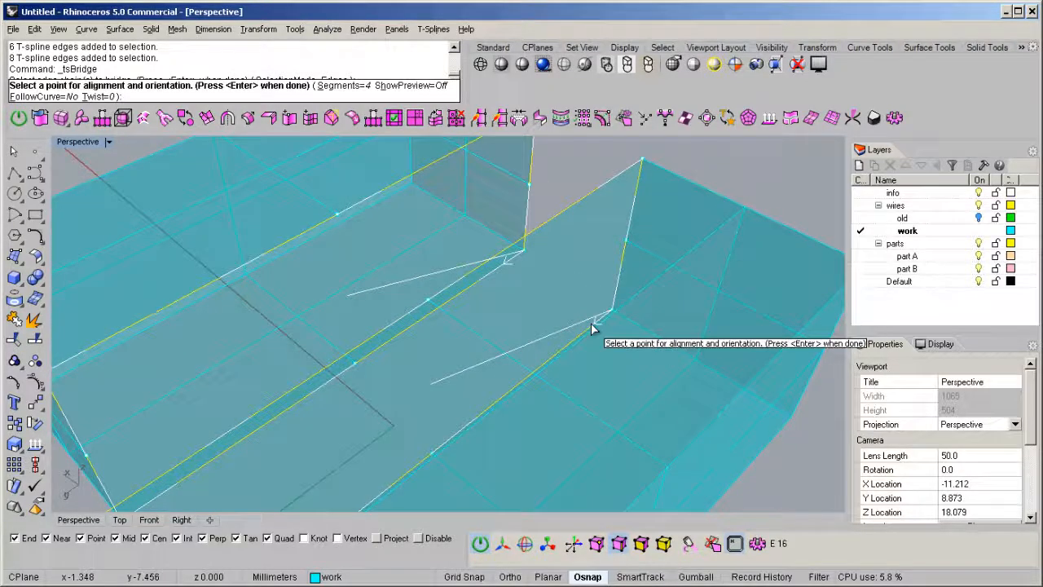
{"action": "scroll", "coordinate": [398, 311], "scroll_direction": "down", "scroll_amount": 5}
{"action": "right_click_drag", "start_coordinate": [399, 310], "coordinate": [452, 312]}
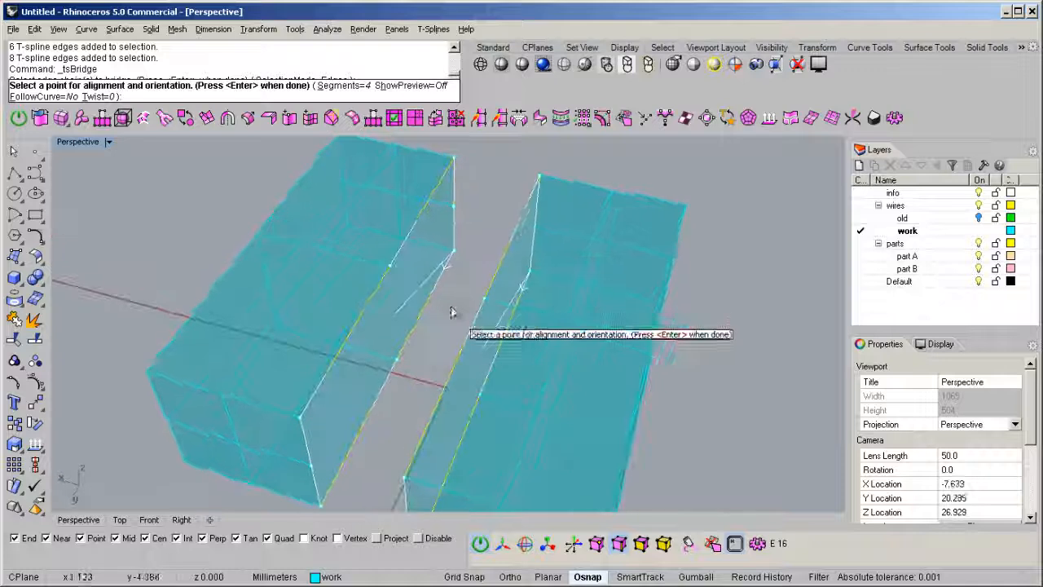
{"action": "left_click", "coordinate": [348, 86]}
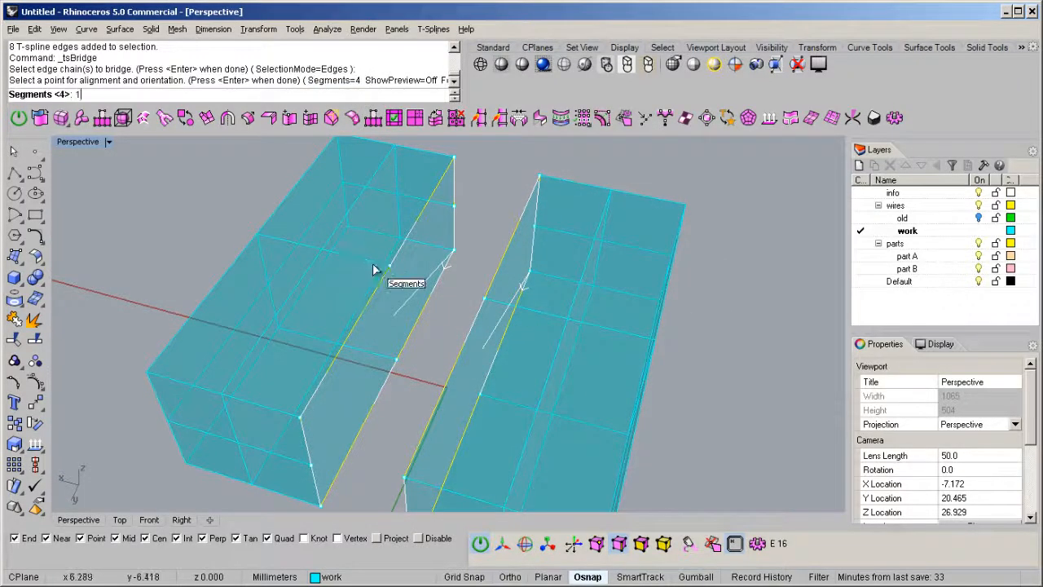
{"action": "key", "text": "Return"}
{"action": "key", "text": "Return"}
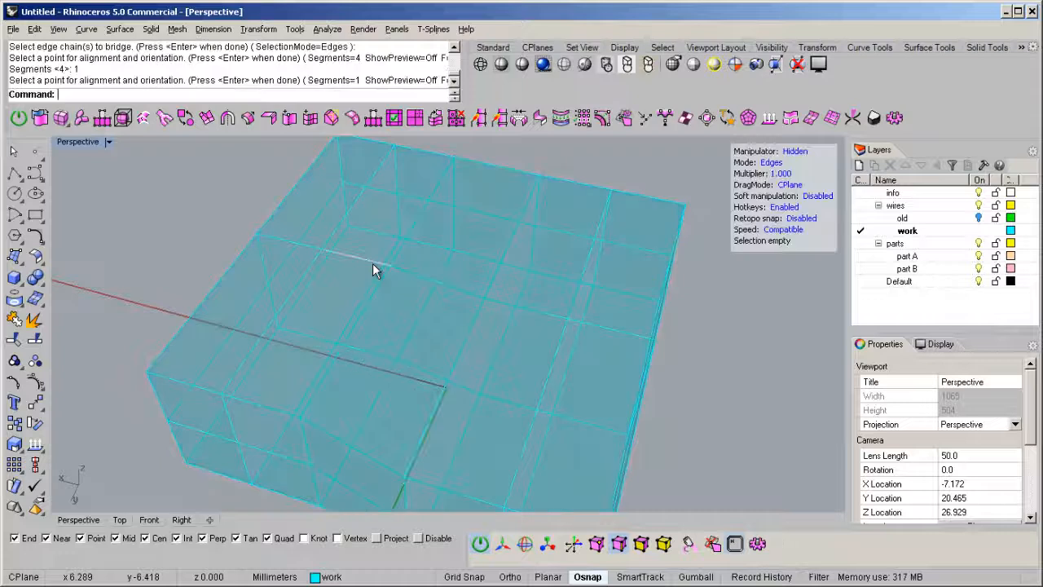
Step: Inspect the bridged body from several angles and toggle it to smooth mode
{"action": "scroll", "coordinate": [373, 266], "scroll_direction": "down", "scroll_amount": 5}
{"action": "mouse_move", "coordinate": [429, 320]}
{"action": "right_mouse_down"}
{"action": "mouse_move", "coordinate": [476, 267]}
{"action": "mouse_move", "coordinate": [376, 232]}
{"action": "mouse_move", "coordinate": [431, 296]}
{"action": "mouse_move", "coordinate": [429, 323]}
{"action": "right_mouse_up"}
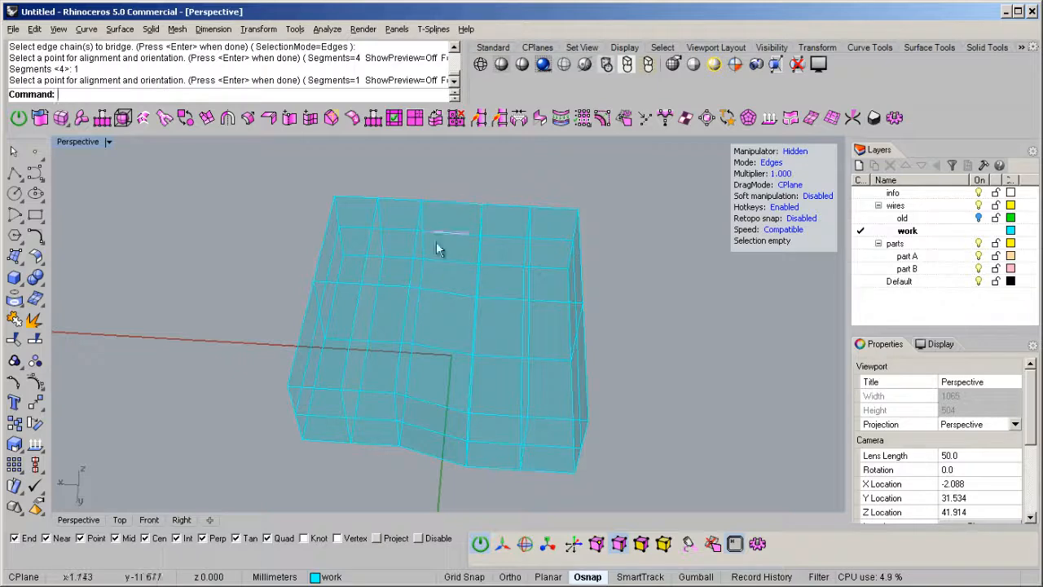
{"action": "right_click_drag", "start_coordinate": [518, 384], "coordinate": [445, 224]}
{"action": "key", "text": "Tab"}
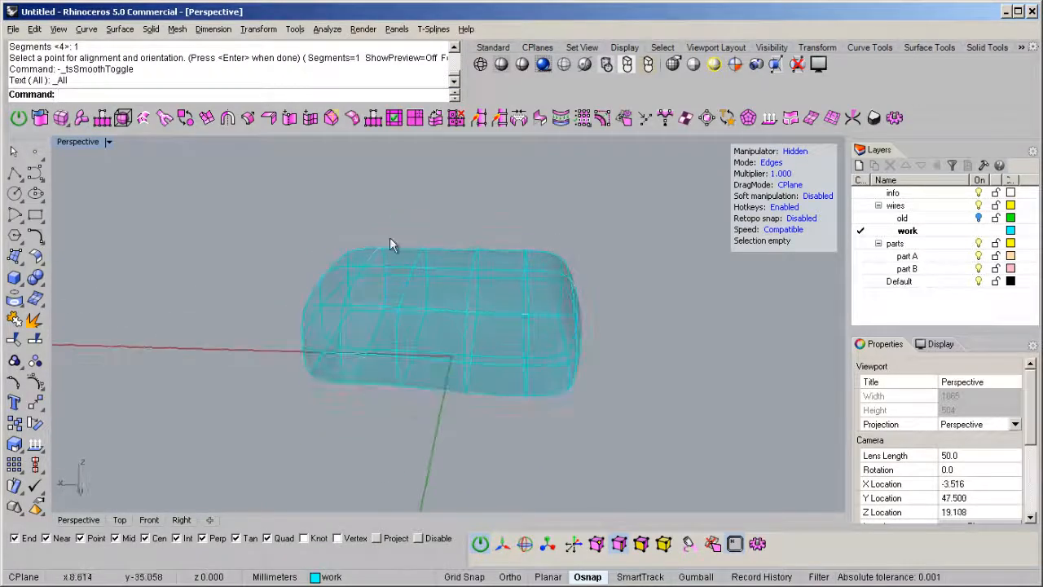
{"action": "mouse_move", "coordinate": [443, 407]}
{"action": "right_mouse_down"}
{"action": "mouse_move", "coordinate": [454, 324]}
{"action": "mouse_move", "coordinate": [505, 270]}
{"action": "mouse_move", "coordinate": [526, 346]}
{"action": "mouse_move", "coordinate": [405, 333]}
{"action": "mouse_move", "coordinate": [440, 346]}
{"action": "mouse_move", "coordinate": [413, 330]}
{"action": "mouse_move", "coordinate": [593, 323]}
{"action": "mouse_move", "coordinate": [552, 270]}
{"action": "mouse_move", "coordinate": [383, 317]}
{"action": "right_mouse_up"}
Step: Switch the Perspective viewport to shaded display and undo the smoothing, the bridge and the deletion of the inner faces
{"action": "left_click", "coordinate": [86, 141]}
{"action": "left_click", "coordinate": [88, 190]}
{"action": "key", "text": "ctrl+z"}
{"action": "key", "text": "ctrl+z"}
{"action": "key", "text": "ctrl+z"}
{"action": "key", "text": "ctrl+z"}
{"action": "scroll", "coordinate": [391, 318], "scroll_direction": "up", "scroll_amount": 4}
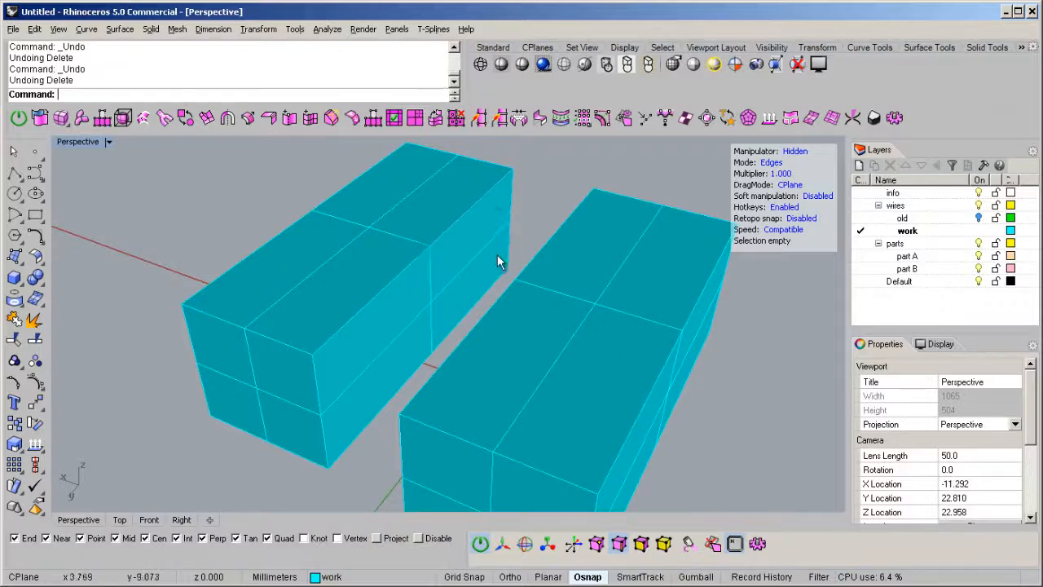
Step: Switch to face selection and select the upper front face on the inner side of each box
{"action": "key", "text": "d"}
{"action": "right_click_drag", "start_coordinate": [358, 357], "coordinate": [435, 326]}
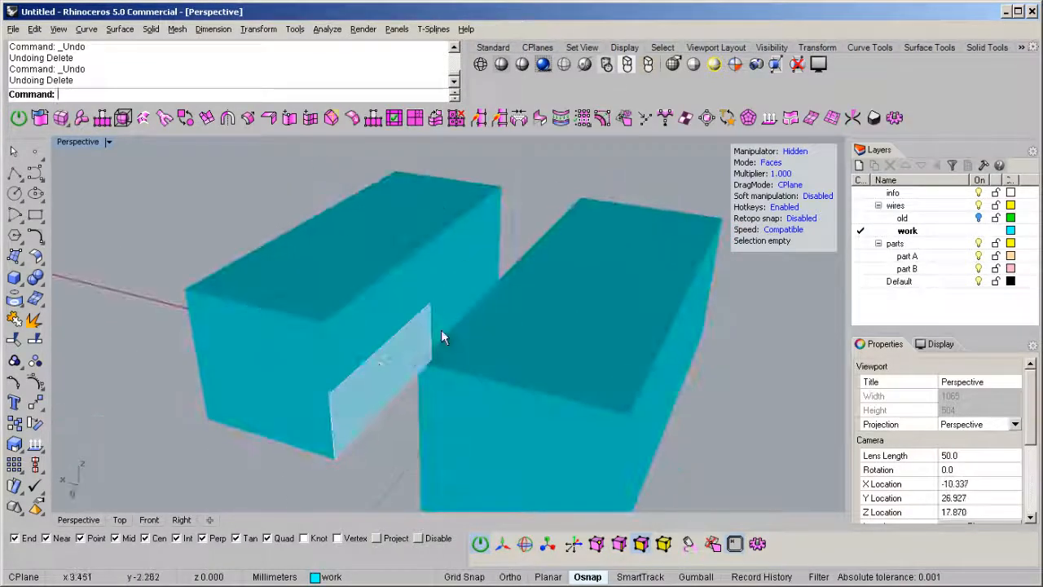
{"action": "left_click", "coordinate": [360, 315]}
{"action": "right_click_drag", "start_coordinate": [360, 316], "coordinate": [522, 244]}
{"action": "left_click", "coordinate": [607, 326], "text": "shift"}
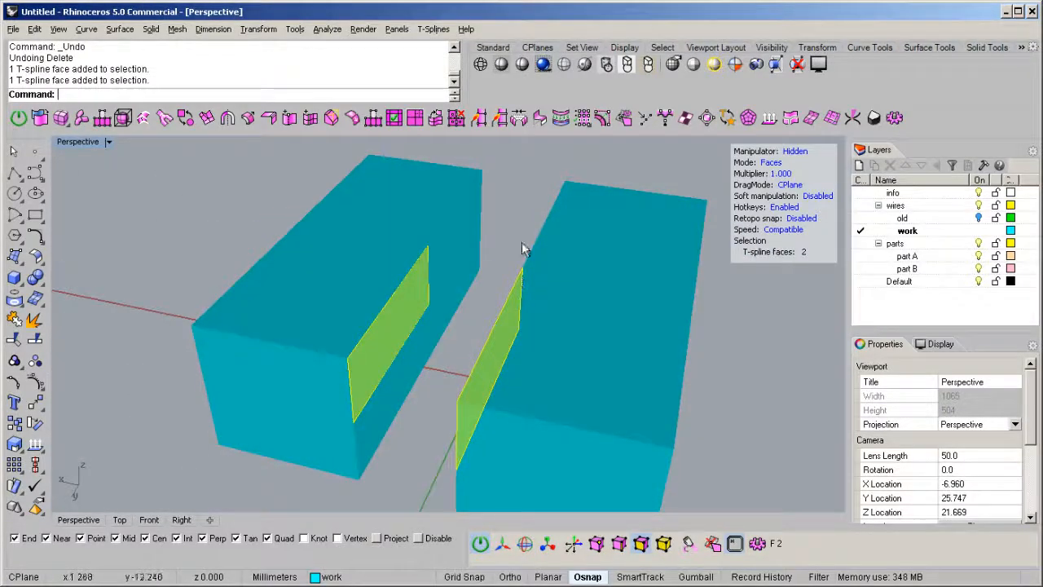
Step: Bridge the two selected faces with 1 segment, keeping the default alignment
{"action": "left_click", "coordinate": [519, 118]}
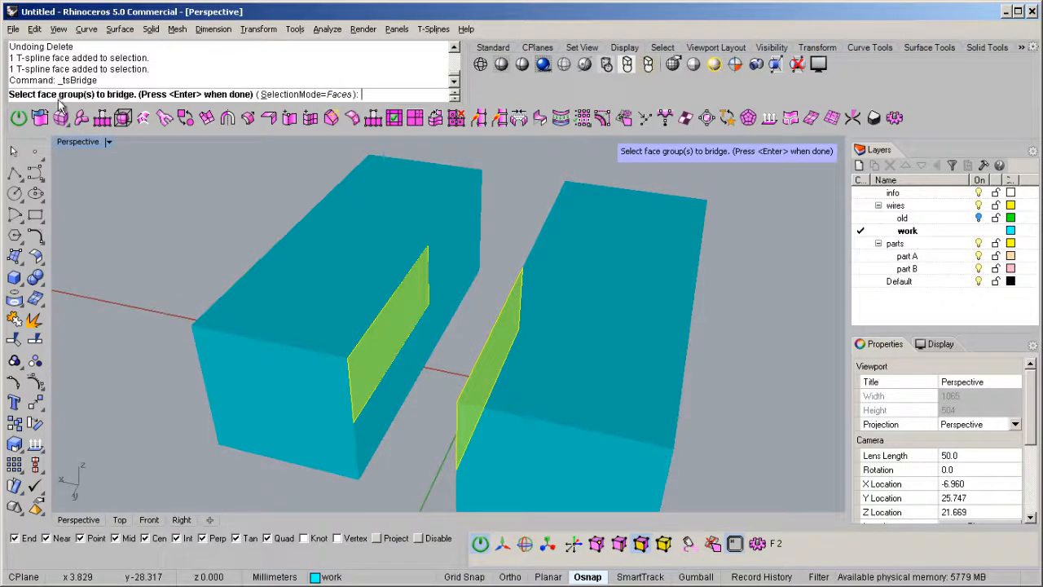
{"action": "key", "text": "Return"}
{"action": "right_click_drag", "start_coordinate": [462, 331], "coordinate": [513, 315]}
{"action": "right_click_drag", "start_coordinate": [593, 312], "coordinate": [538, 313]}
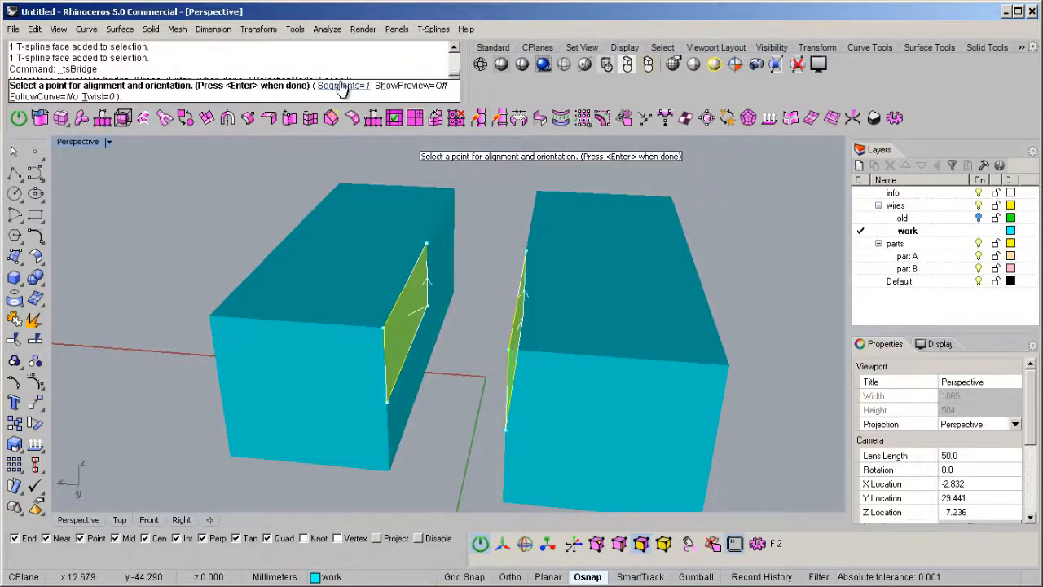
{"action": "right_click_drag", "start_coordinate": [448, 236], "coordinate": [520, 330]}
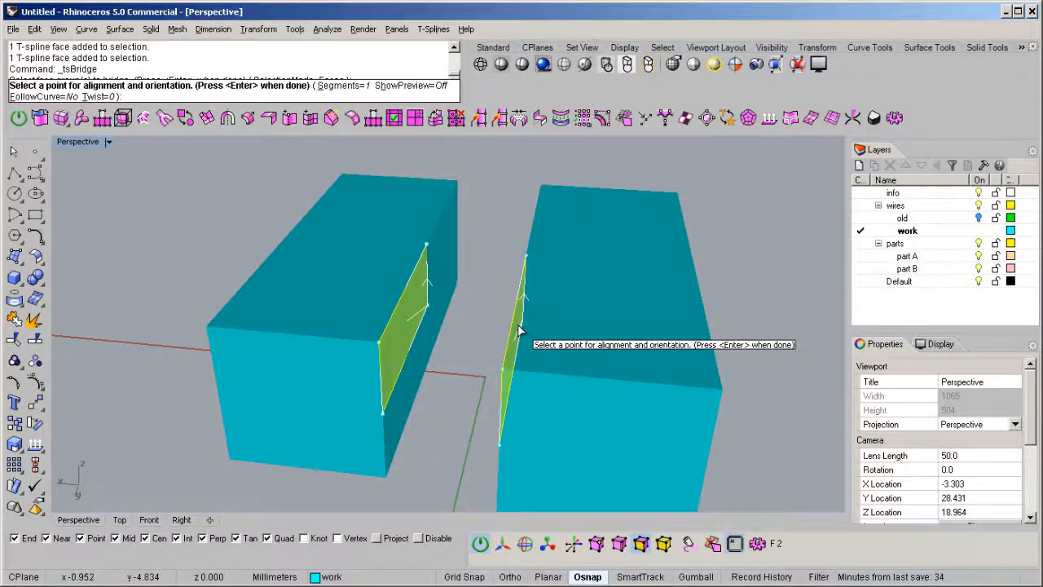
{"action": "key", "text": "Return"}
{"action": "right_click_drag", "start_coordinate": [535, 360], "coordinate": [524, 341]}
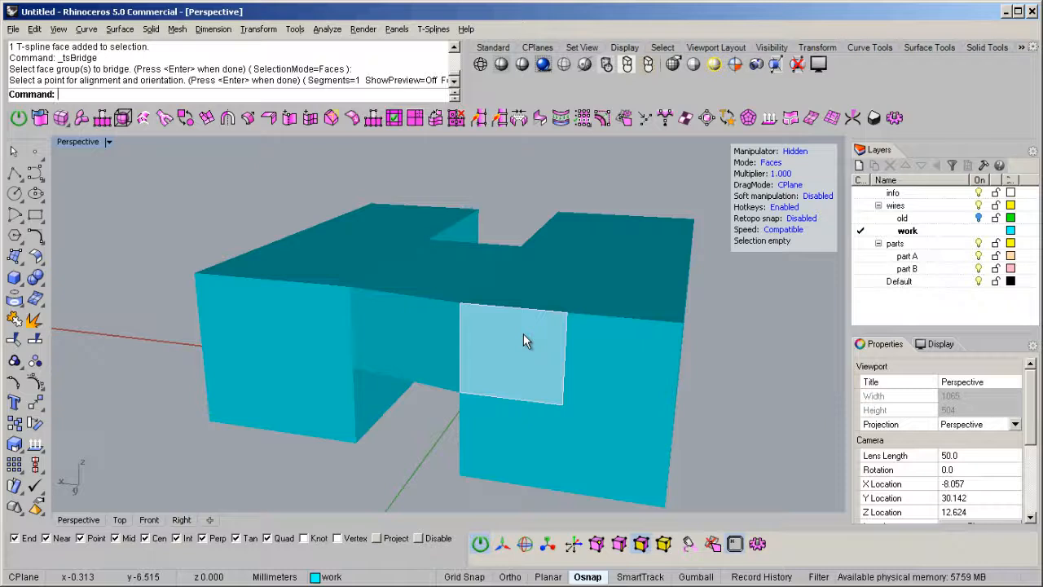
Step: Toggle the bridged body to smooth mode to check it, and undo both the smoothing and the single-segment bridge
{"action": "key", "text": "Tab"}
{"action": "right_click_drag", "start_coordinate": [484, 421], "coordinate": [475, 480]}
{"action": "key", "text": "ctrl+z"}
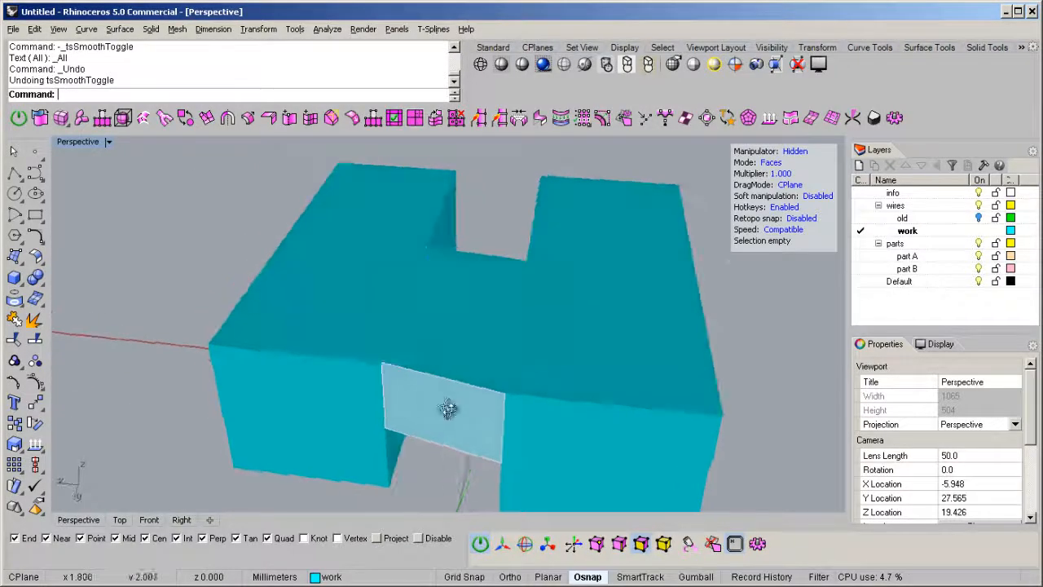
{"action": "key", "text": "ctrl+z"}
Step: Add the remaining inner side faces of both boxes to the selection, so that all four facing faces per box are selected
{"action": "left_click", "coordinate": [444, 261], "text": "shift"}
{"action": "left_click", "coordinate": [436, 318], "text": "shift"}
{"action": "left_click", "coordinate": [422, 373], "text": "shift"}
{"action": "right_click_drag", "start_coordinate": [421, 373], "coordinate": [552, 343]}
{"action": "left_click", "coordinate": [507, 256], "text": "shift"}
{"action": "left_click", "coordinate": [498, 295], "text": "shift"}
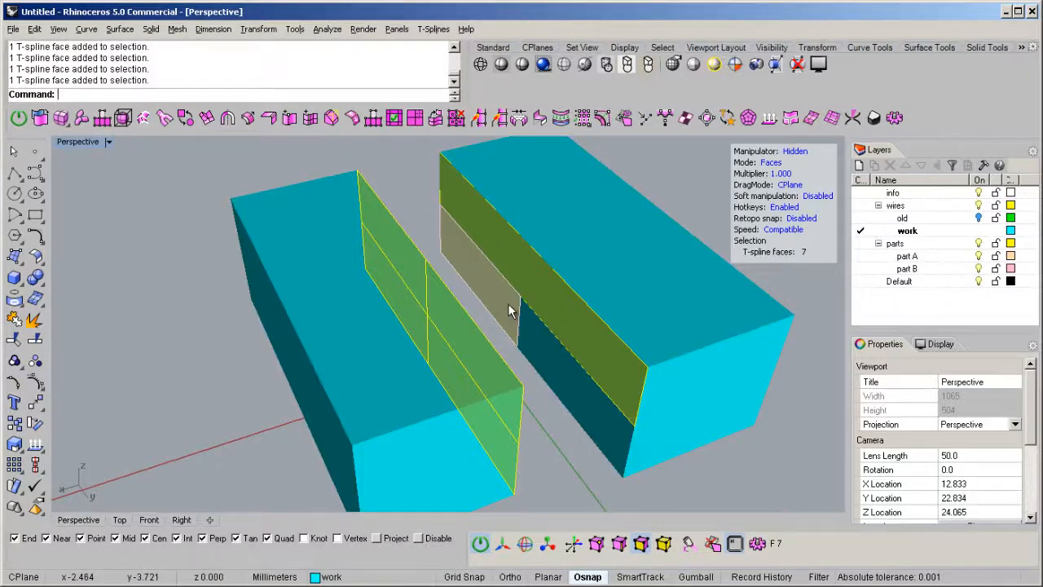
{"action": "left_click", "coordinate": [542, 344], "text": "shift"}
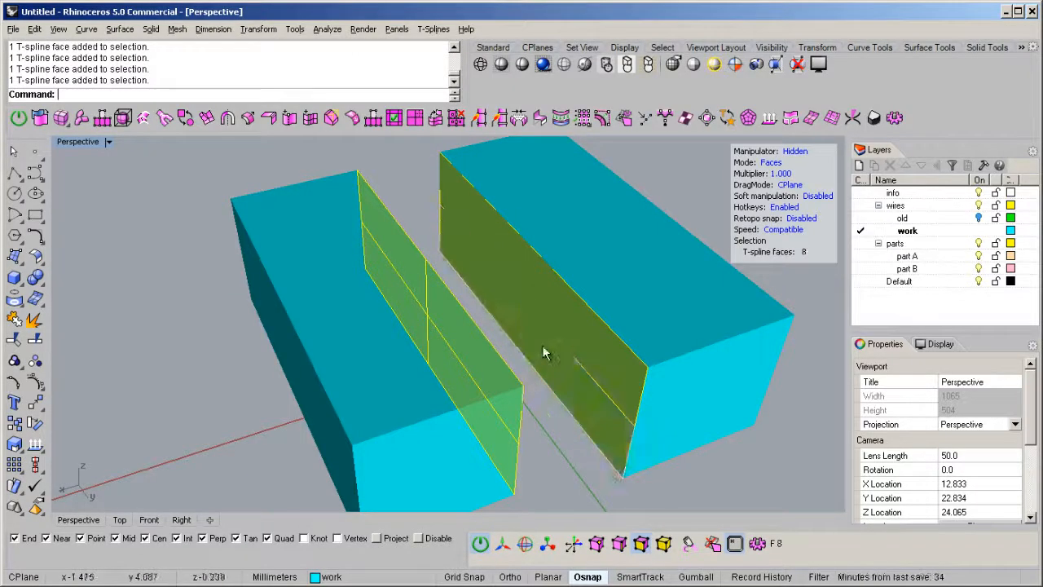
Step: Bridge the two selected face groups with 3 segments, keeping the default alignment
{"action": "left_click", "coordinate": [522, 121]}
{"action": "right_click_drag", "start_coordinate": [514, 269], "coordinate": [513, 310]}
{"action": "key", "text": "Return"}
{"action": "left_click", "coordinate": [346, 86]}
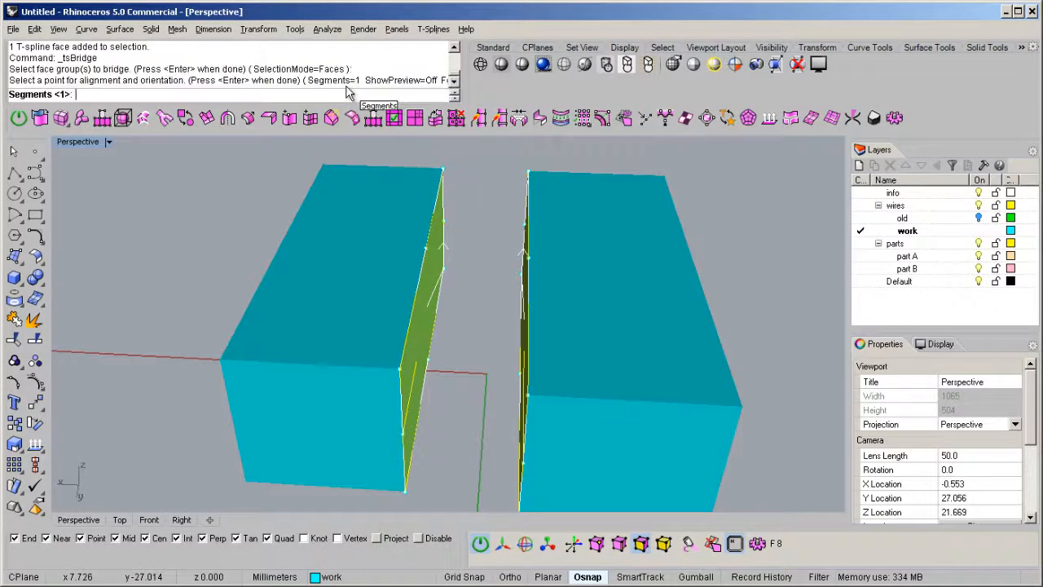
{"action": "type", "text": "3"}
{"action": "key", "text": "Return"}
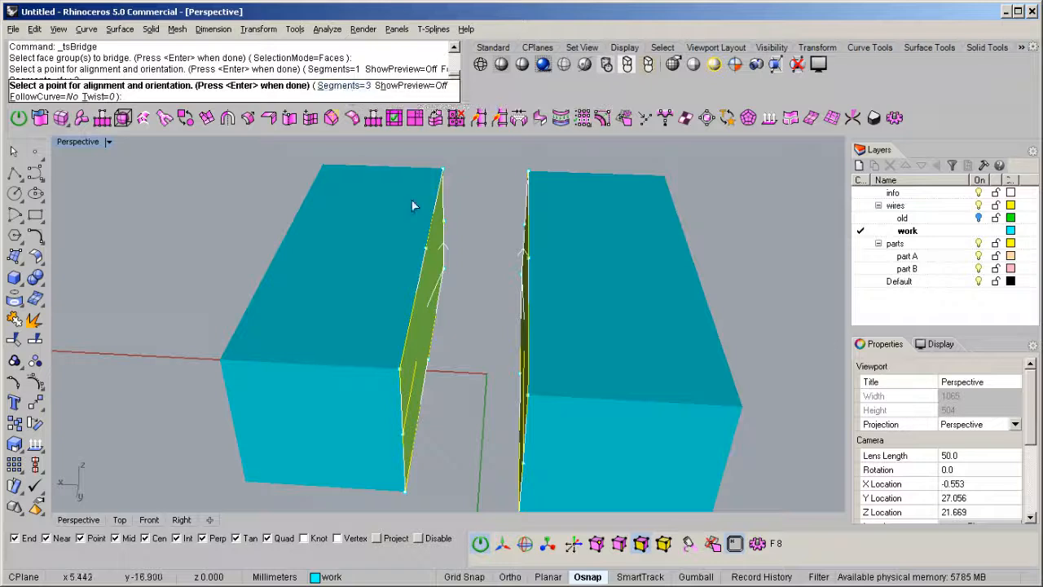
{"action": "key", "text": "Return"}
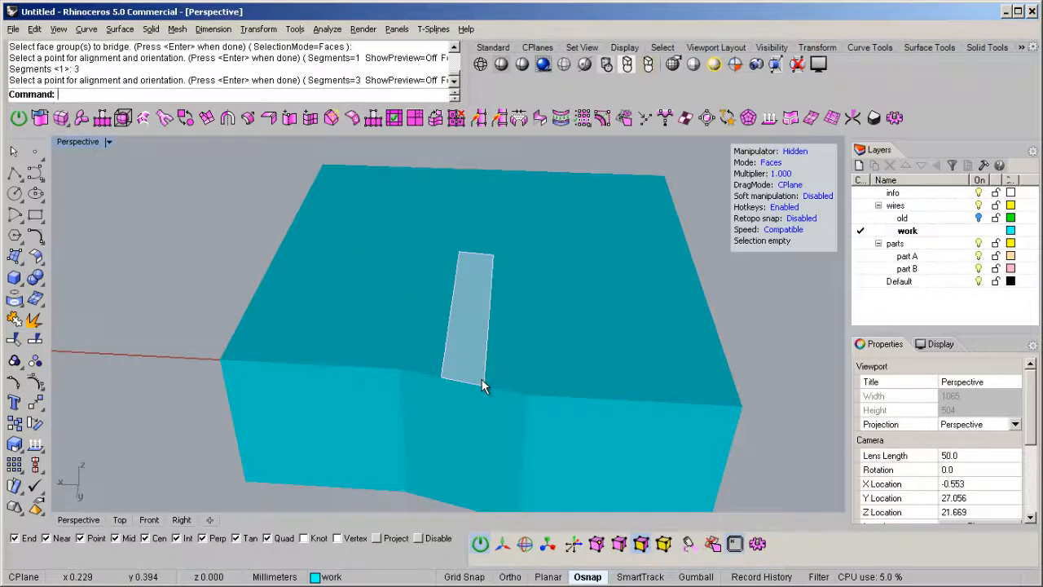
Step: Switch to edge selection and examine the segments of the bridge between the two boxes
{"action": "key", "text": "s"}
{"action": "scroll", "coordinate": [457, 334], "scroll_direction": "down", "scroll_amount": 4}
{"action": "right_click_drag", "start_coordinate": [457, 334], "coordinate": [499, 338]}
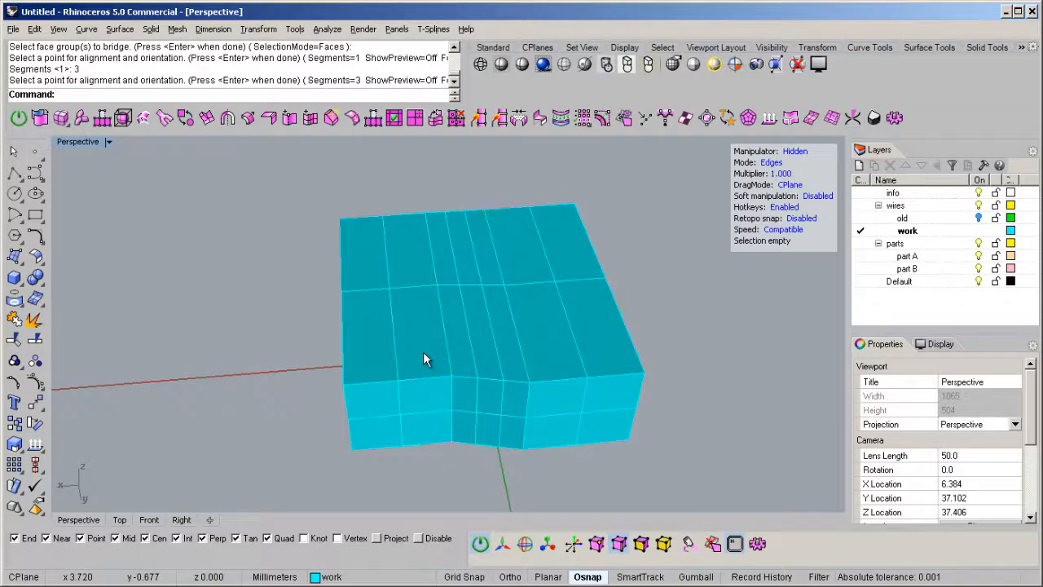
{"action": "right_click_drag", "start_coordinate": [611, 364], "coordinate": [514, 326]}
Step: Toggle the joined body to smooth mode, and undo both the smoothing and the three-segment bridge
{"action": "key", "text": "Tab"}
{"action": "key", "text": "ctrl+z"}
{"action": "key", "text": "ctrl+z"}
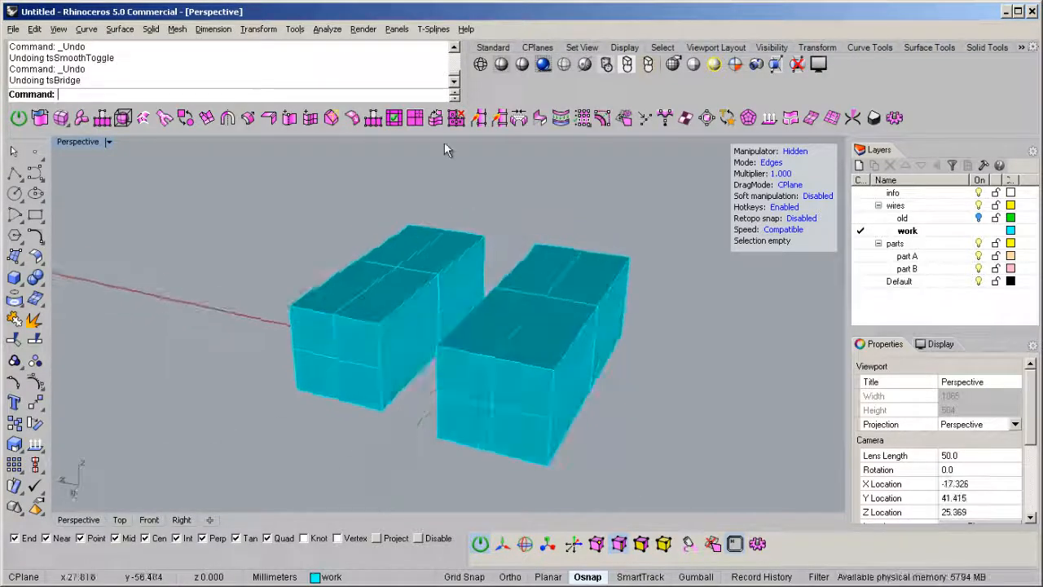
Step: Switch to object selection, select both T-spline boxes and delete them
{"action": "right_click_drag", "start_coordinate": [503, 168], "coordinate": [510, 314]}
{"action": "key", "text": "f"}
{"action": "scroll", "coordinate": [522, 293], "scroll_direction": "down", "scroll_amount": 4}
{"action": "left_click_drag", "start_coordinate": [636, 175], "coordinate": [111, 498]}
{"action": "key", "text": "Delete"}
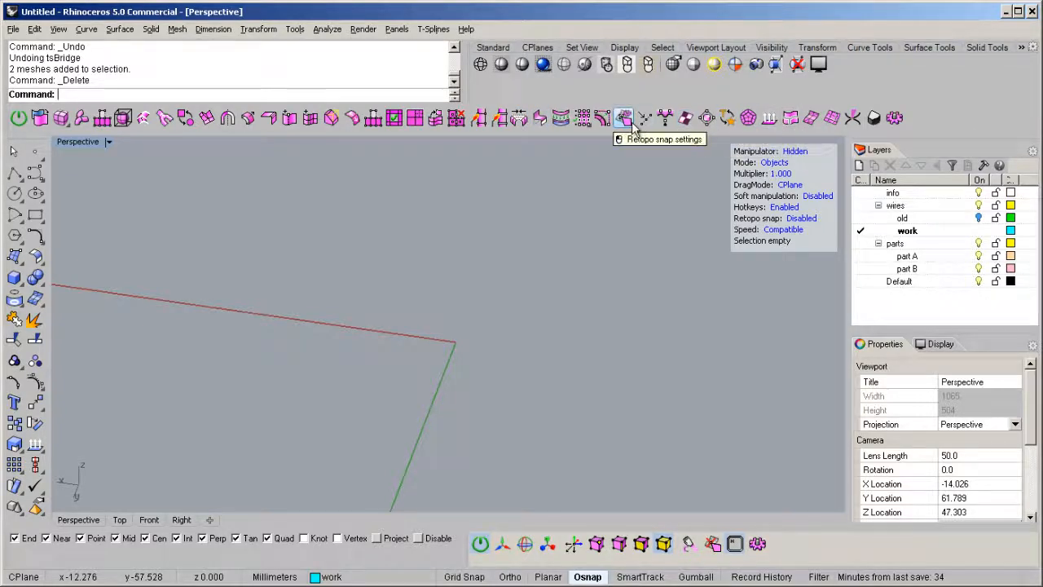
{"action": "right_click_drag", "start_coordinate": [538, 253], "coordinate": [621, 156]}
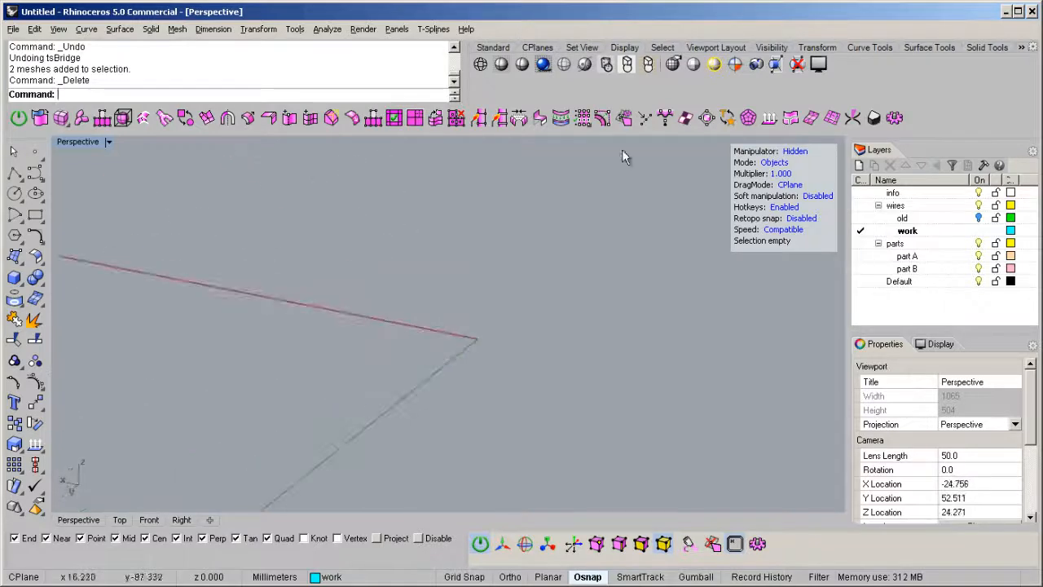